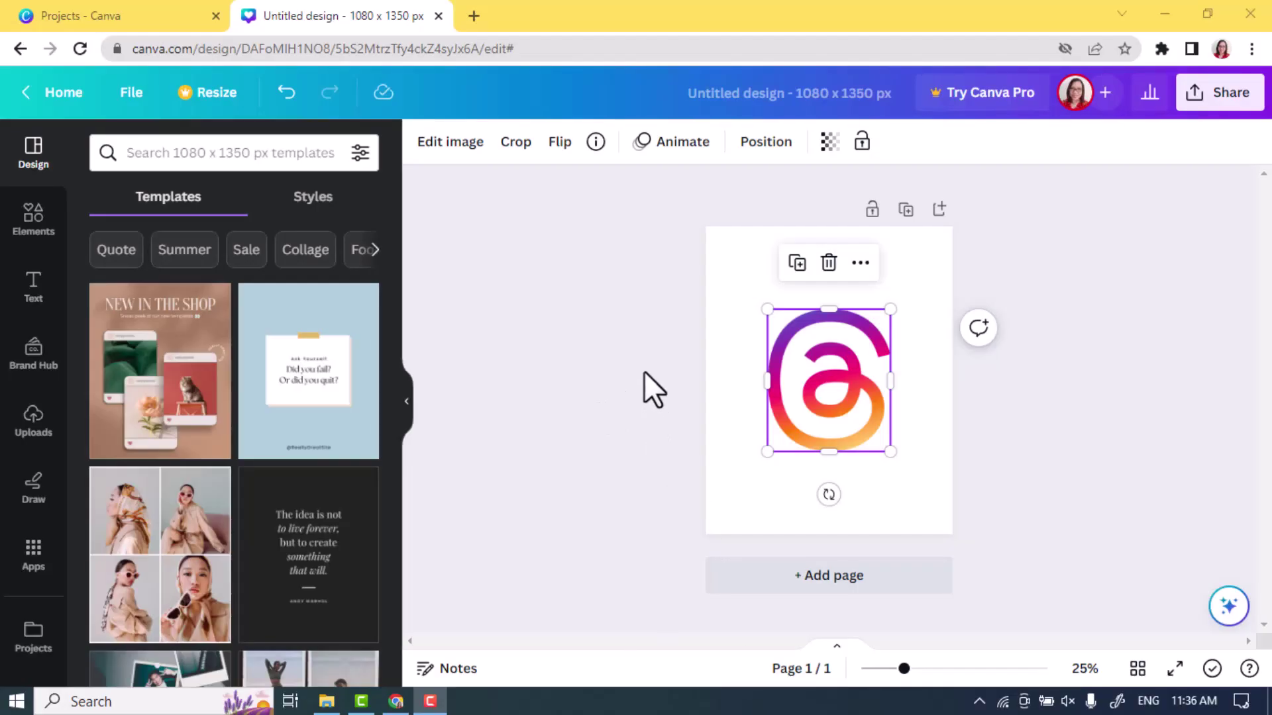
# - Open Edit image for the gradient Threads logo and show its Duotone presets
pyautogui.click(452, 151)
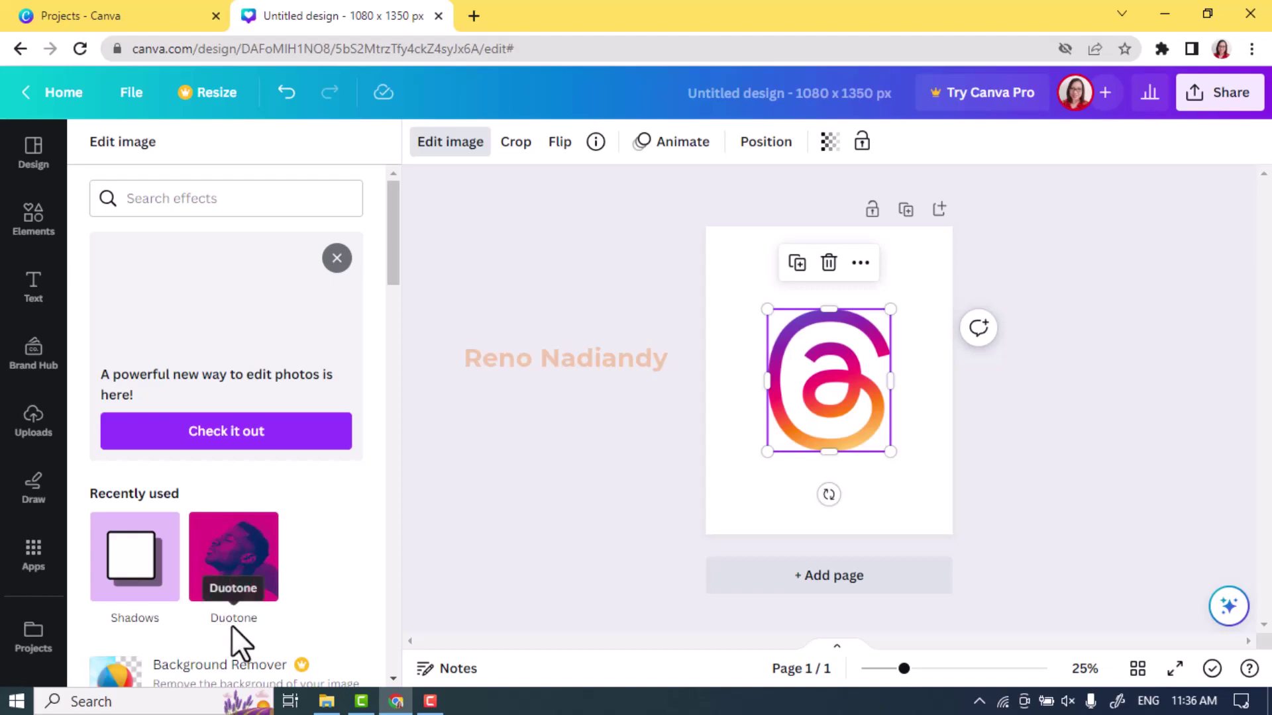
pyautogui.scroll(-1, 252, 543)
pyautogui.scroll(-12, 255, 557)
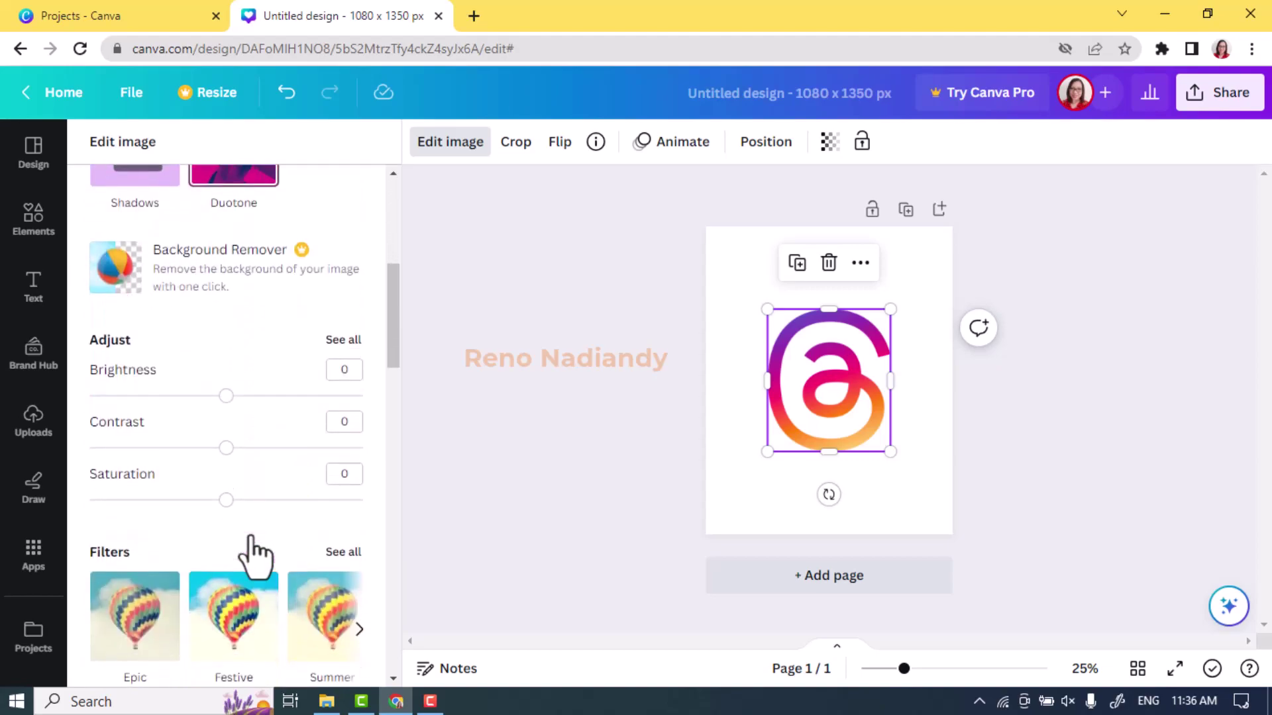
pyautogui.scroll(12, 255, 556)
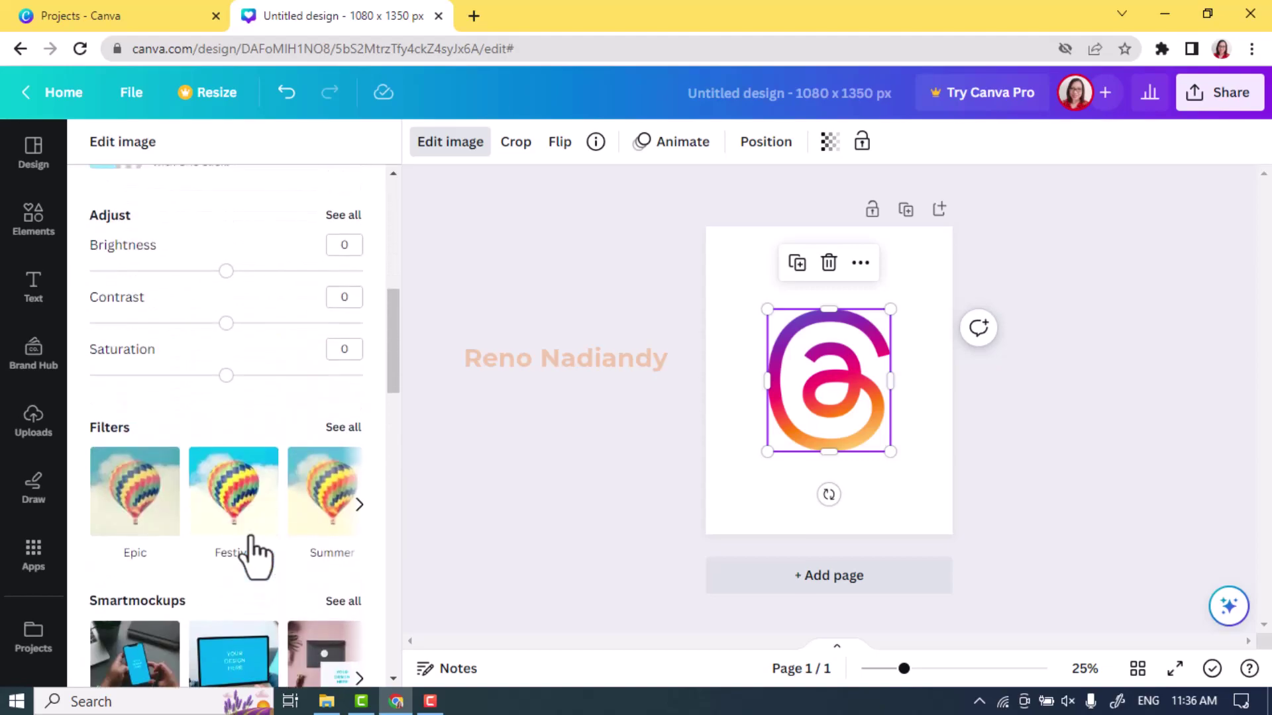
pyautogui.click(245, 456)
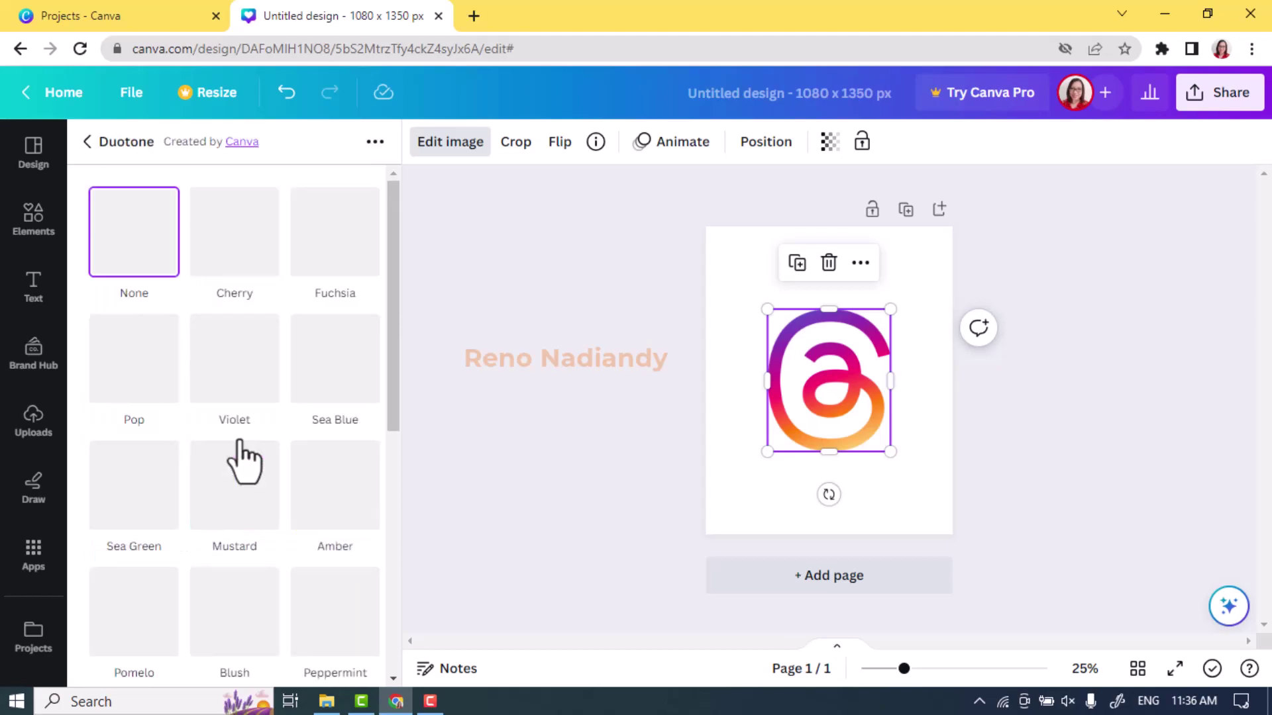
# - Apply the Cherry duotone with Highlights and Shadows both set to White
pyautogui.click(235, 242)
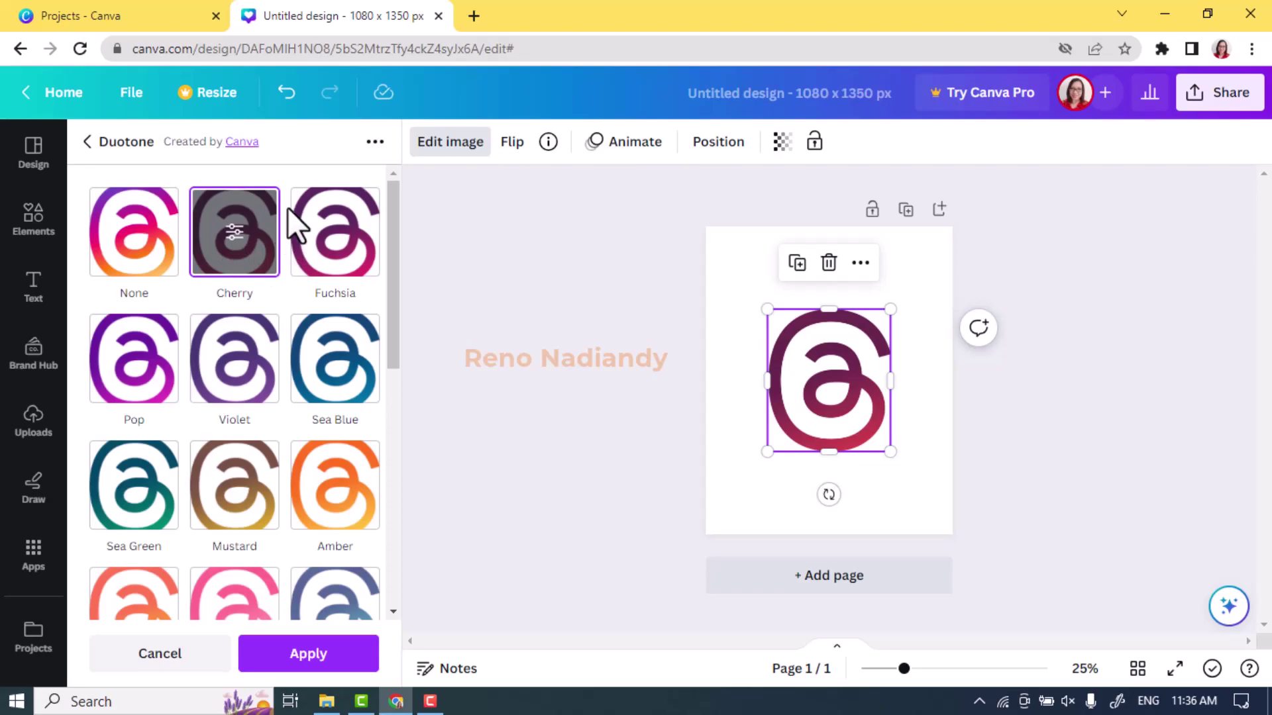
pyautogui.click(236, 233)
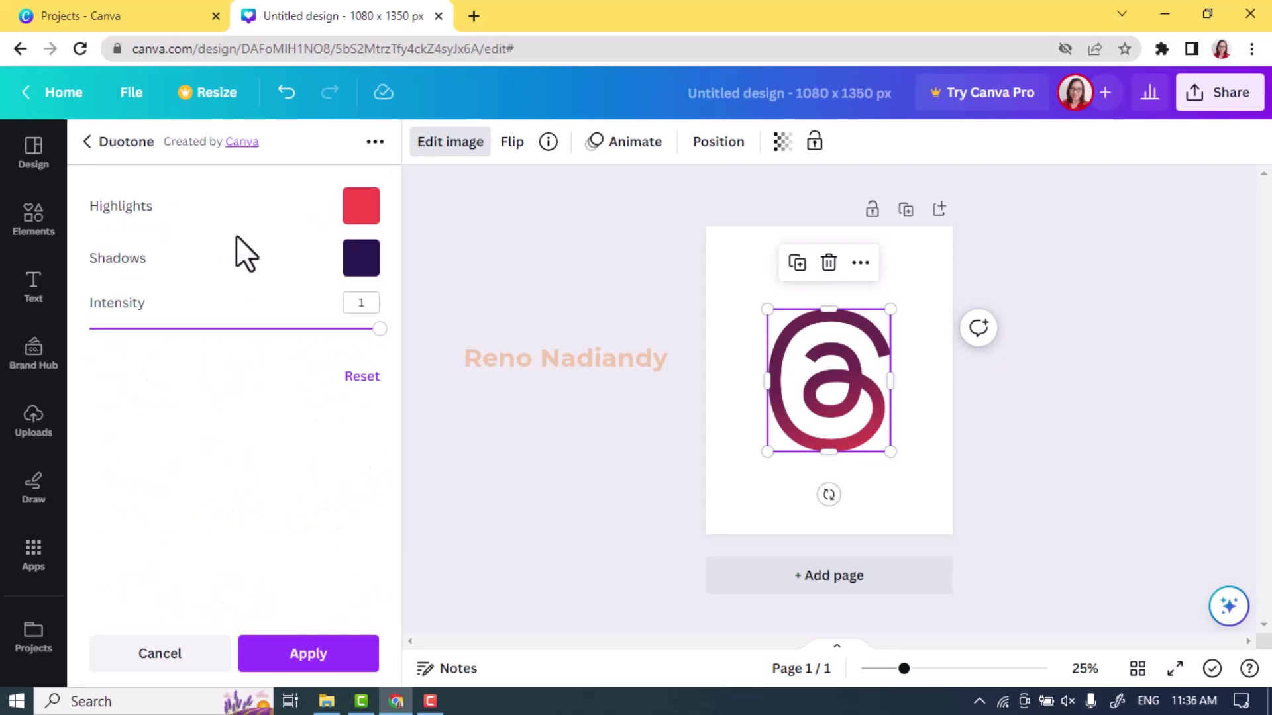
pyautogui.click(361, 210)
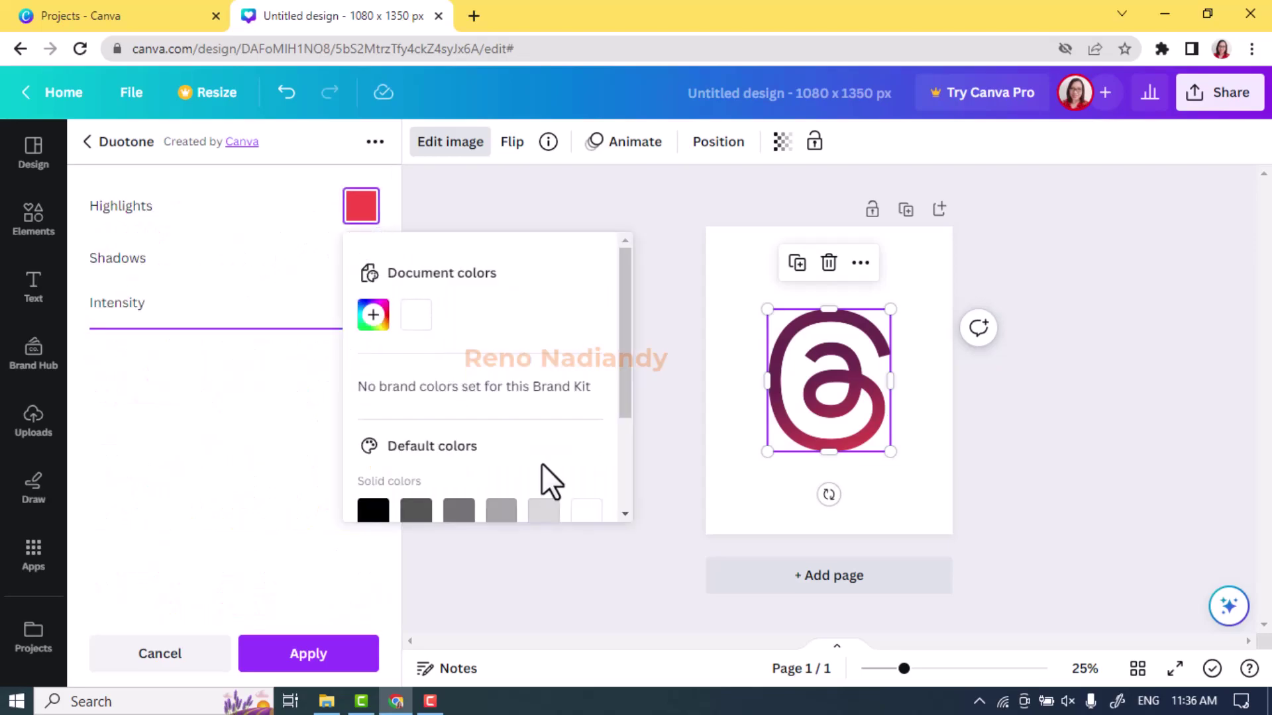
pyautogui.click(584, 511)
pyautogui.click(300, 252)
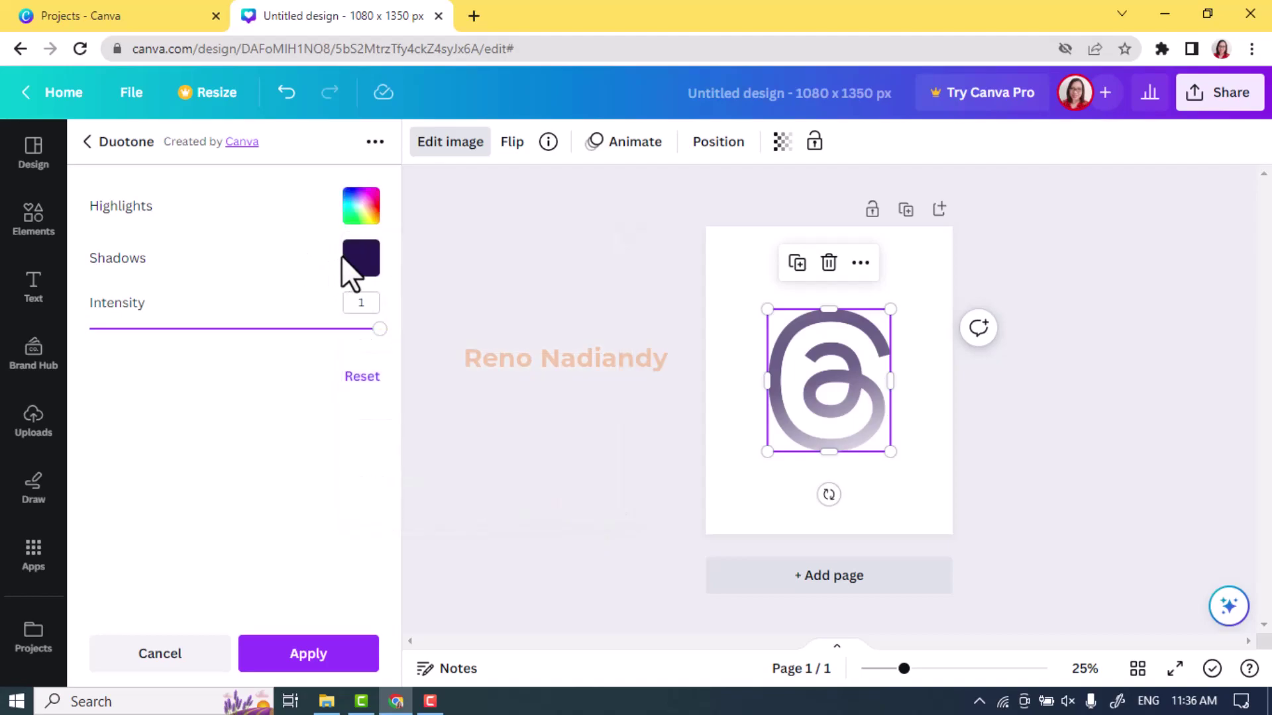
pyautogui.click(363, 264)
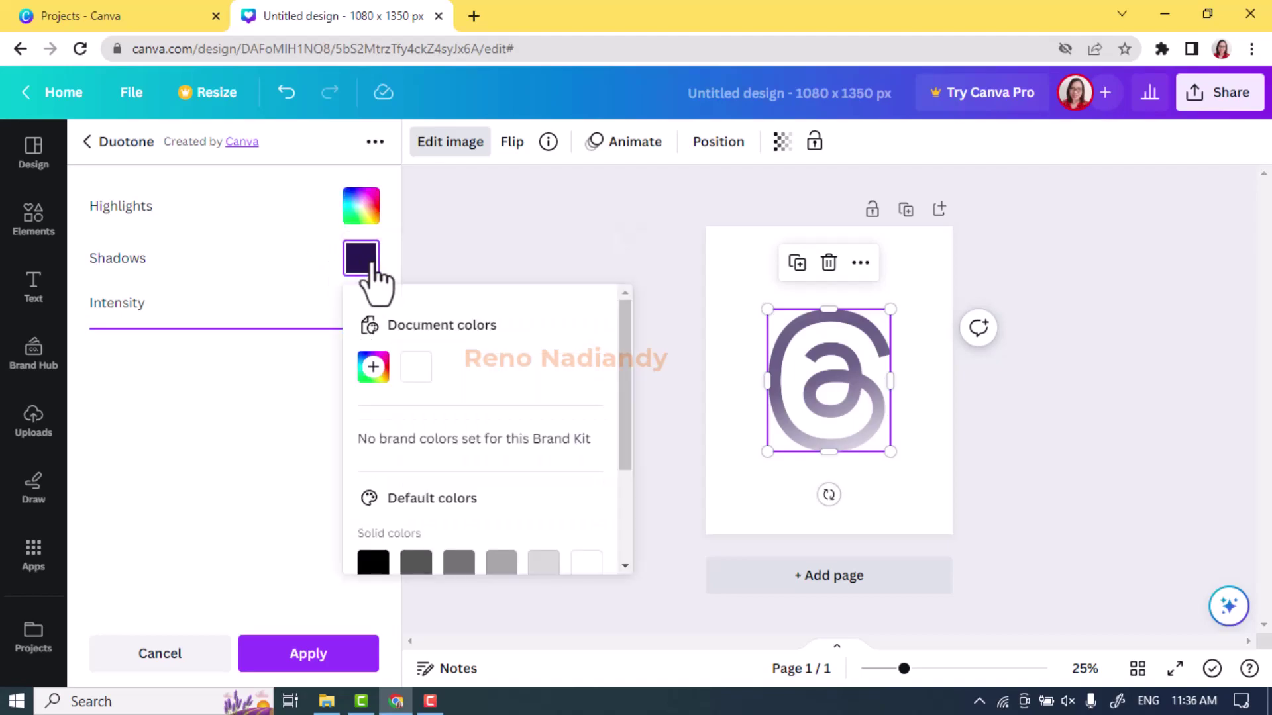
pyautogui.click(586, 562)
pyautogui.click(363, 662)
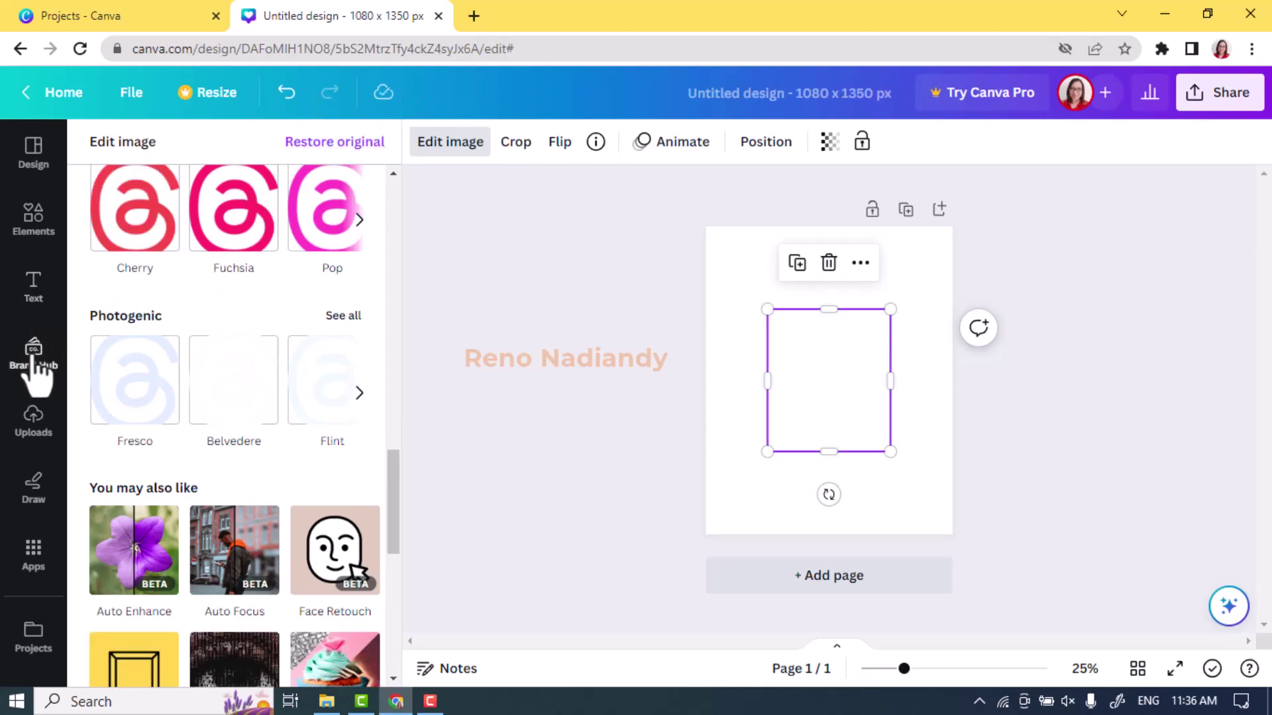
# - Add a square from Lines & Shapes and fill it with the default yellow
pyautogui.click(33, 228)
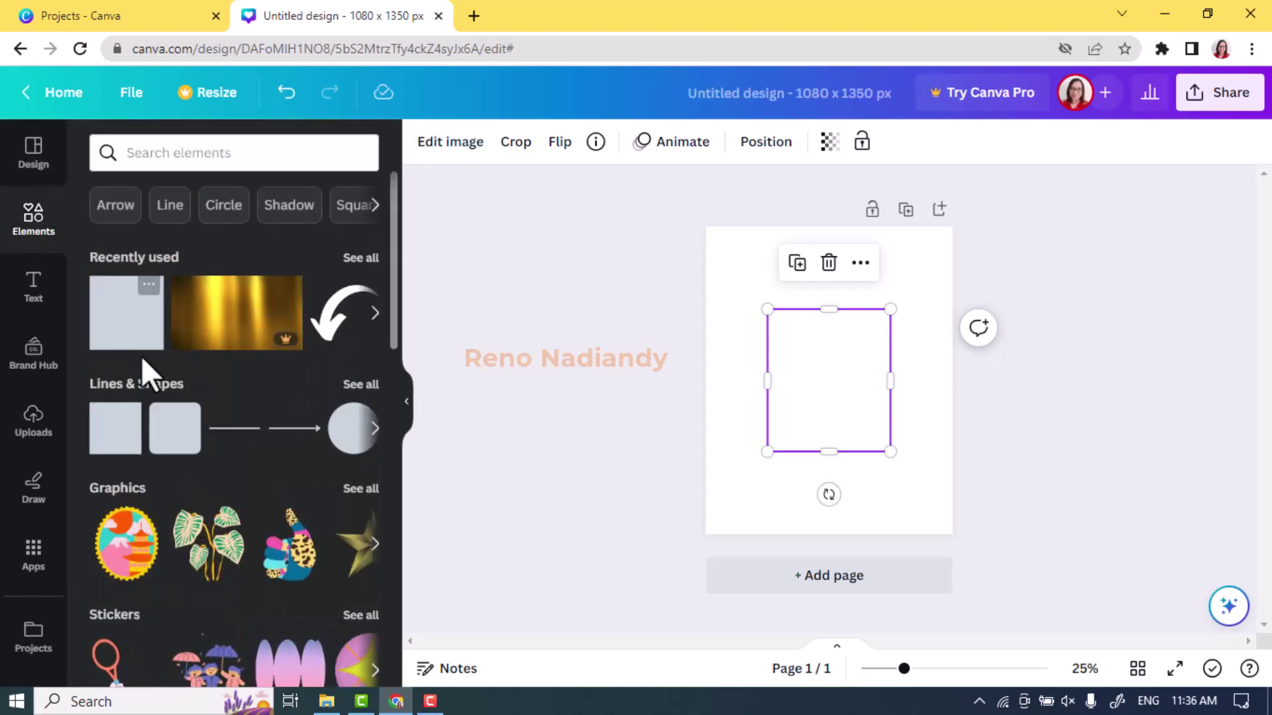
pyautogui.click(117, 454)
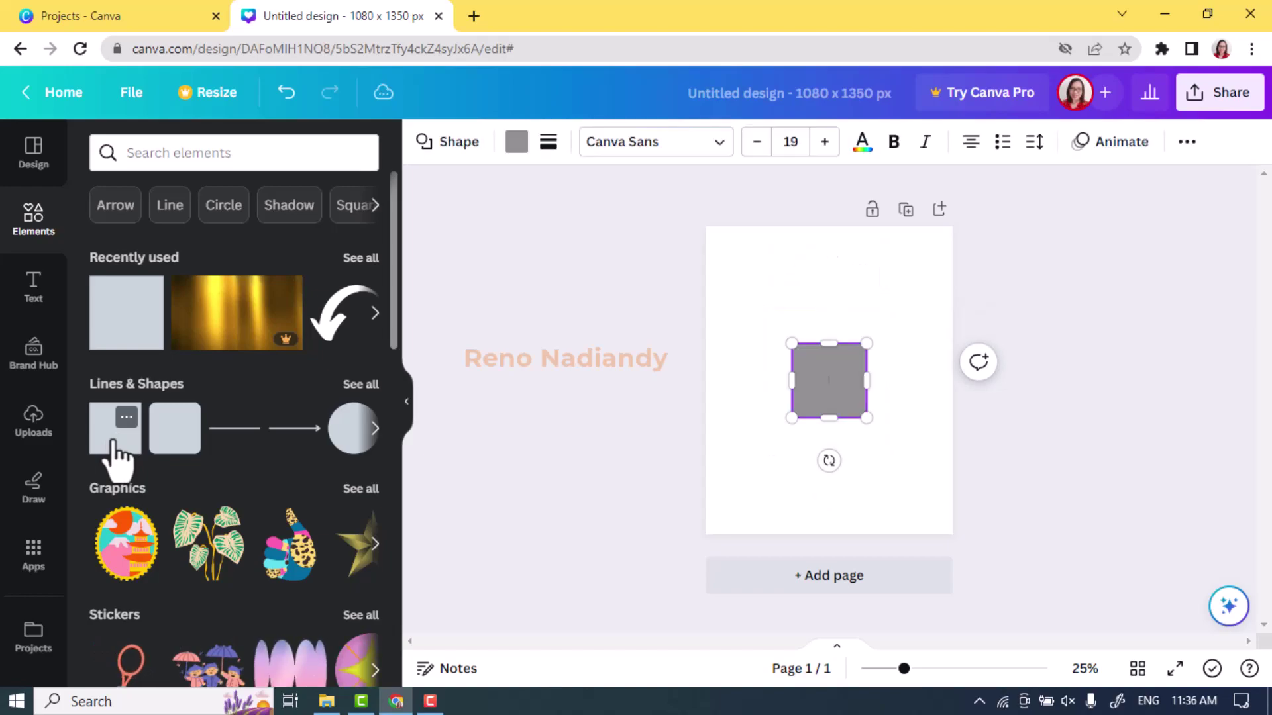
pyautogui.click(516, 141)
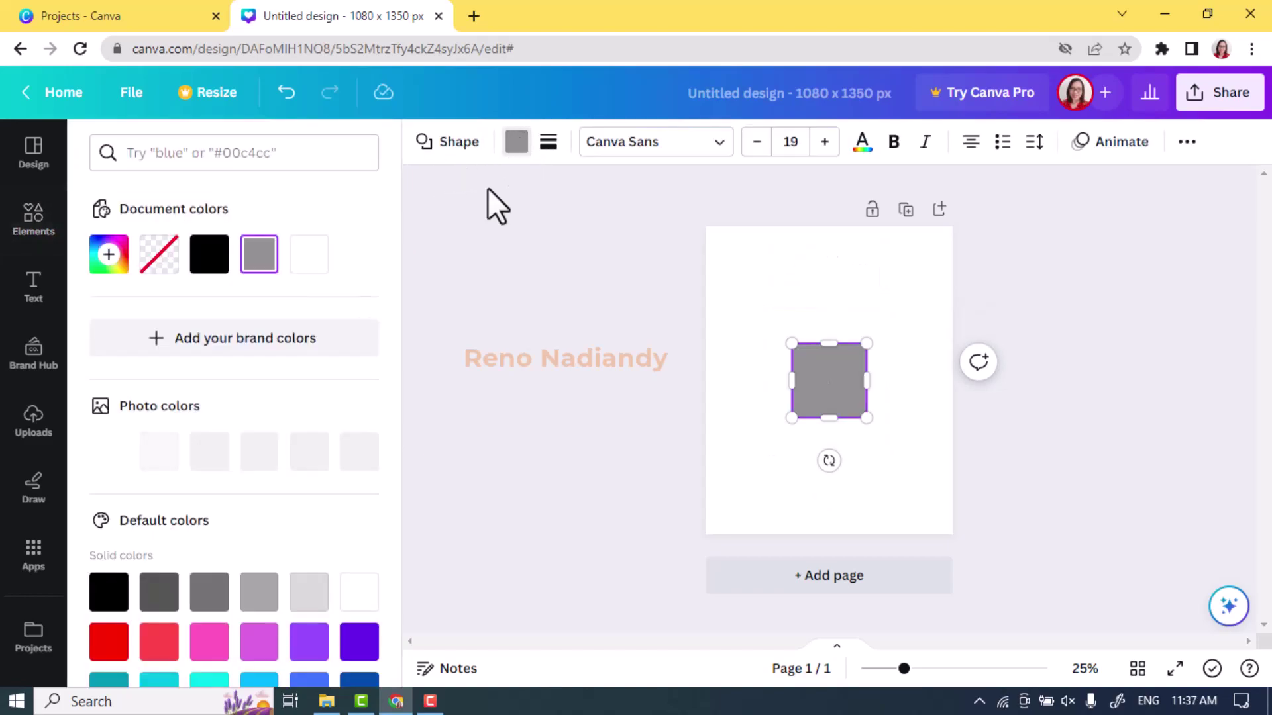
pyautogui.scroll(-5, 304, 454)
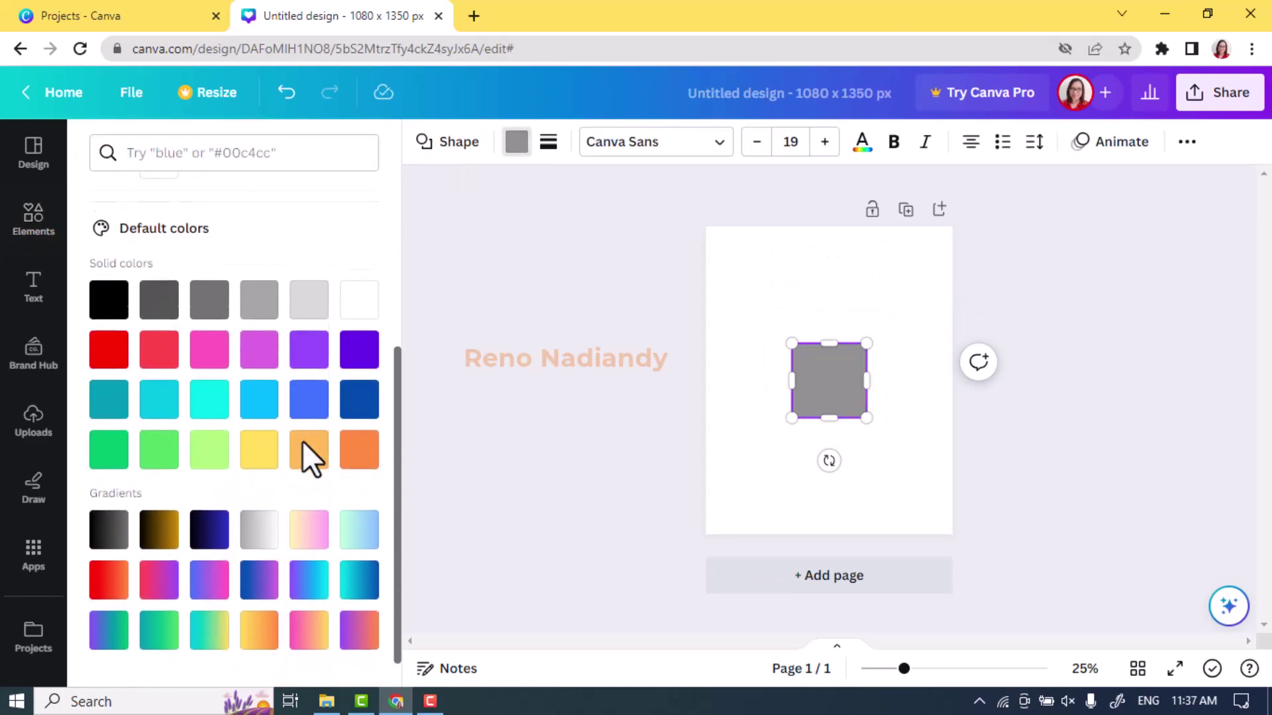
pyautogui.click(259, 438)
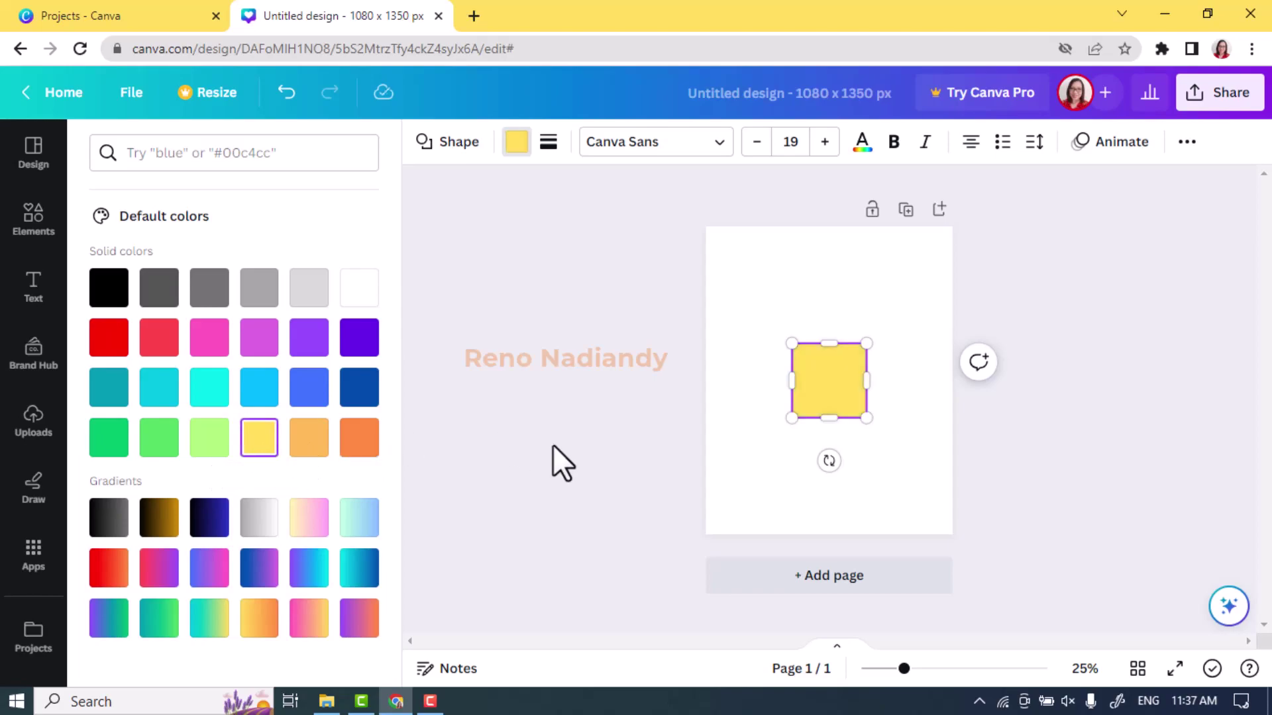
# - Stretch the yellow square into a tall rectangle and send it behind the logo
pyautogui.moveTo(837, 417); pyautogui.dragTo(836, 475)
pyautogui.moveTo(868, 409); pyautogui.dragTo(895, 410)
pyautogui.moveTo(851, 344); pyautogui.dragTo(845, 310)
pyautogui.rightClick(832, 361)
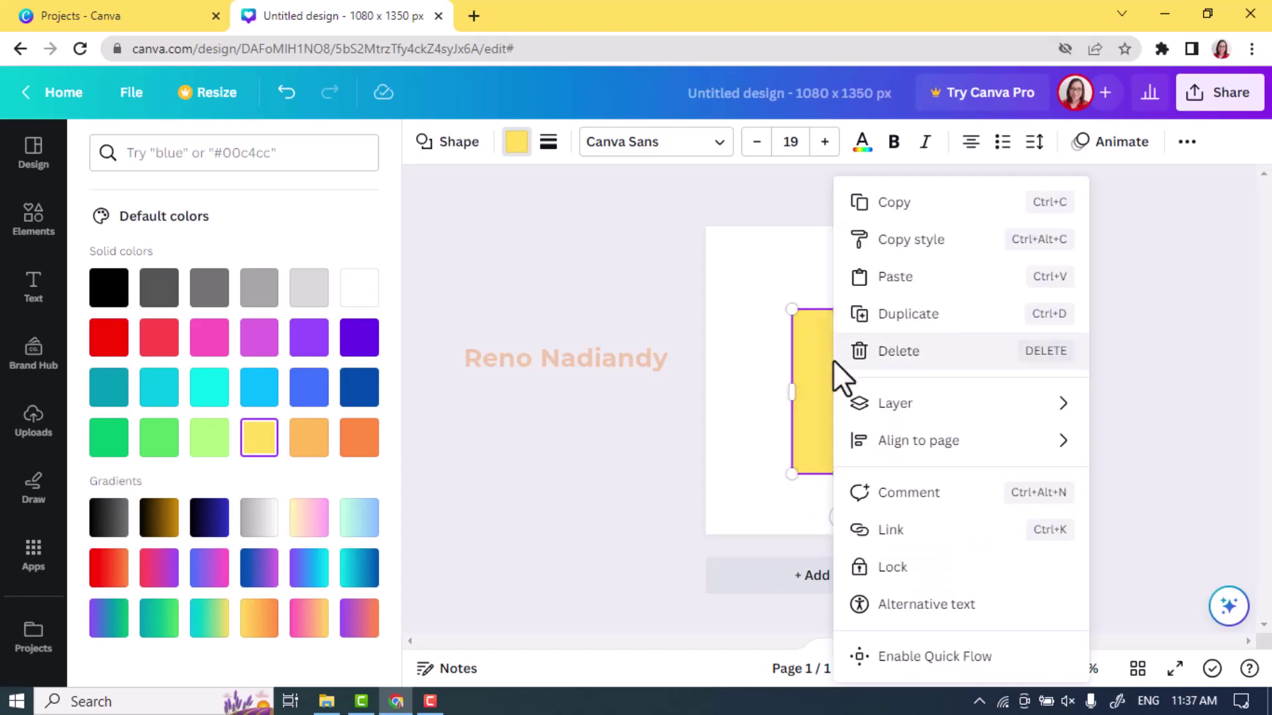
pyautogui.moveTo(894, 406)
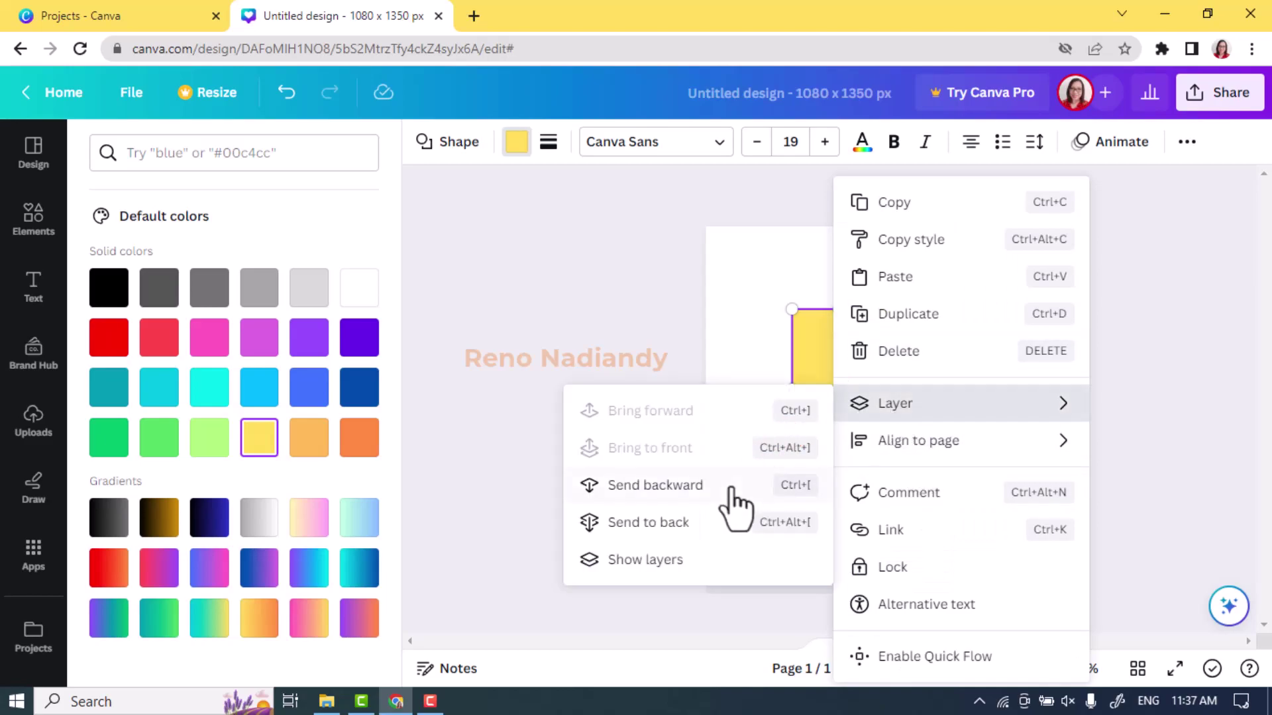
pyautogui.click(683, 487)
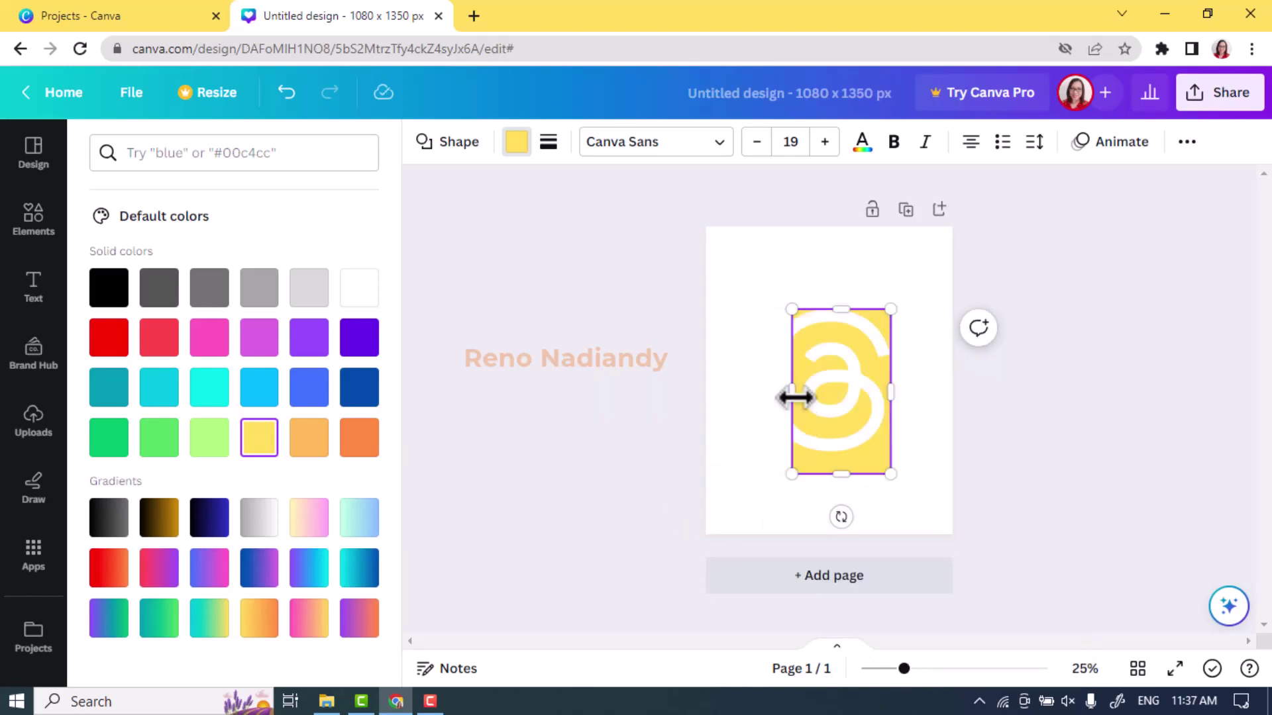
# - Fine-tune the rectangle's left, top, right and bottom edges to frame the logo
pyautogui.moveTo(791, 396); pyautogui.dragTo(756, 396)
pyautogui.moveTo(829, 306); pyautogui.dragTo(829, 297)
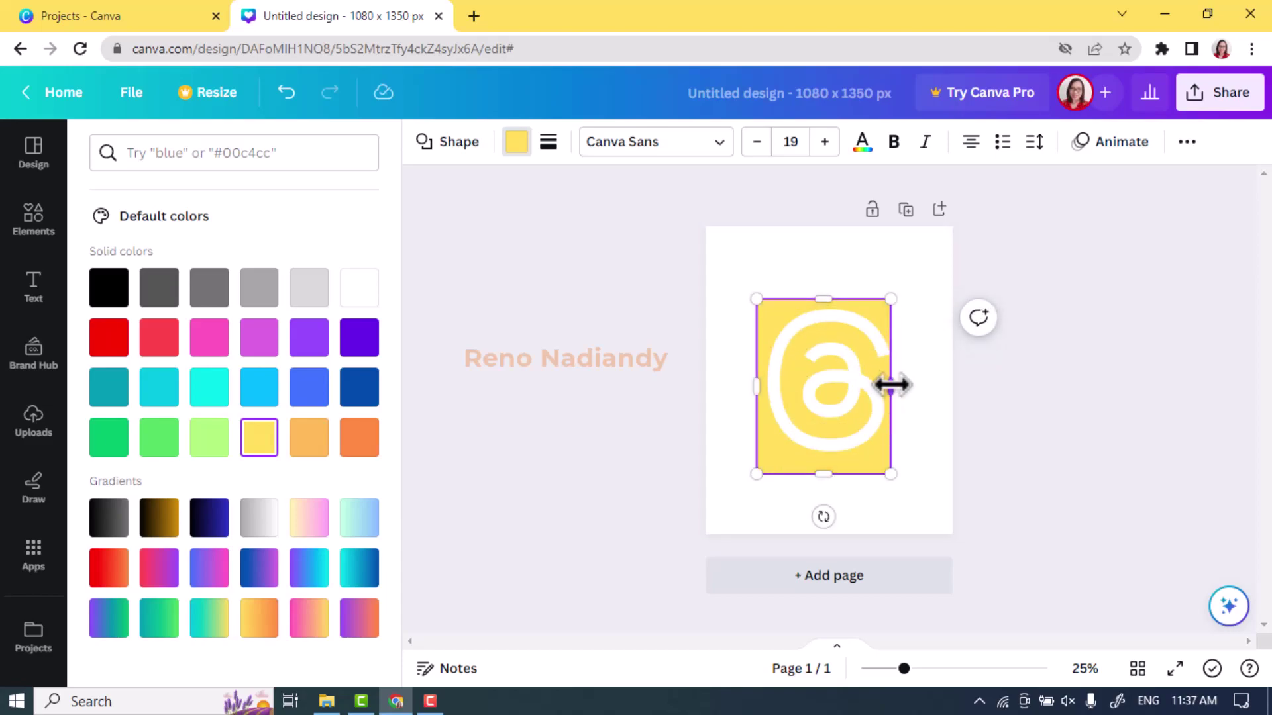
pyautogui.moveTo(895, 386); pyautogui.dragTo(903, 387)
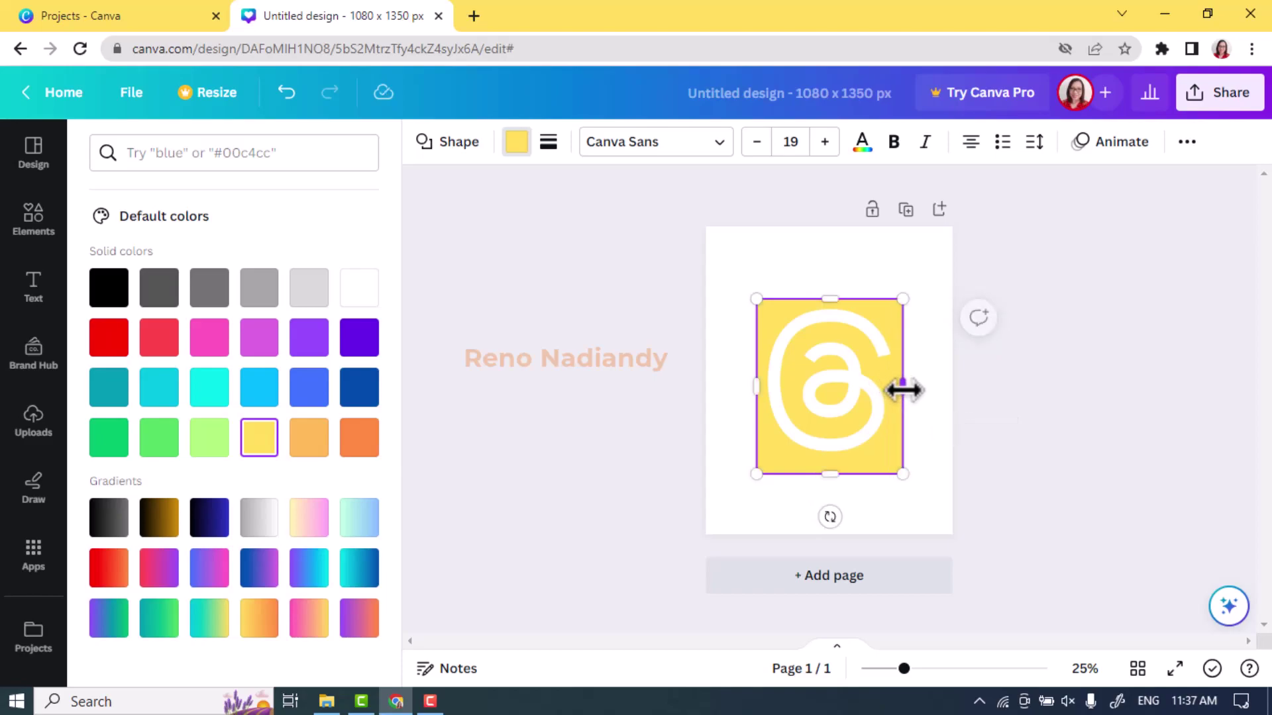
pyautogui.moveTo(832, 478); pyautogui.dragTo(832, 468)
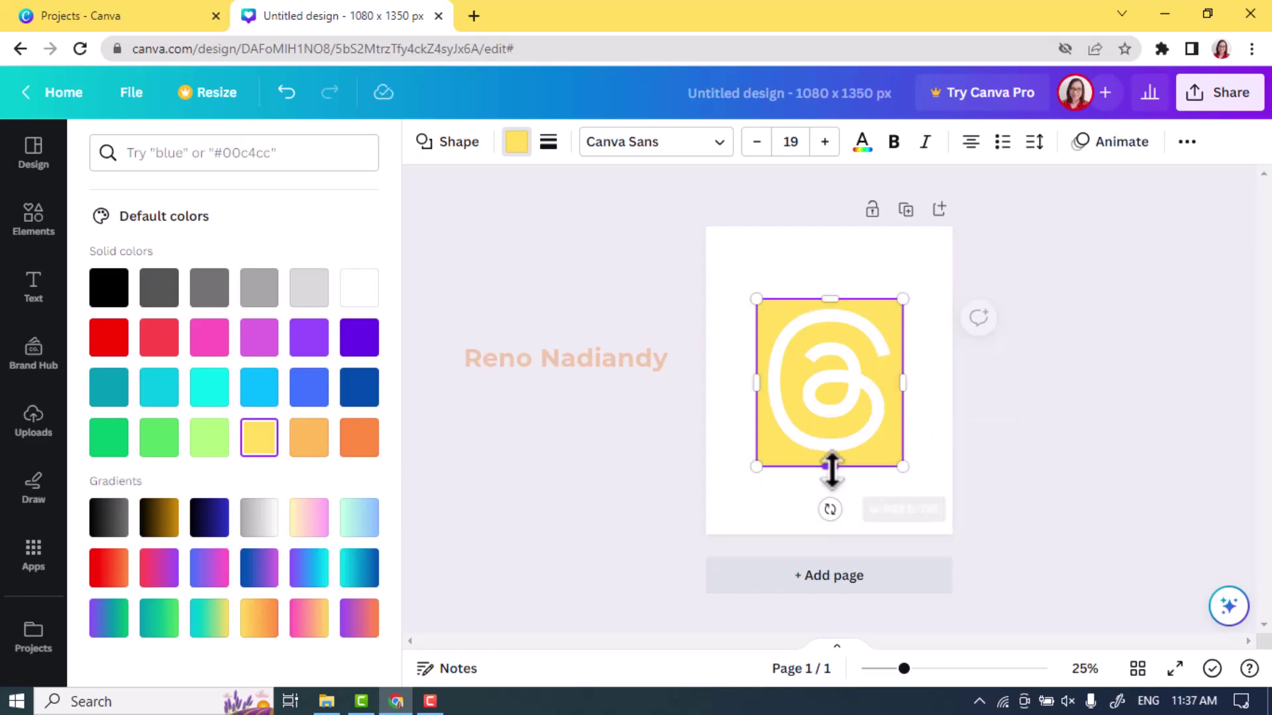
# - Download the design as a PNG from the Share menu
pyautogui.click(1219, 100)
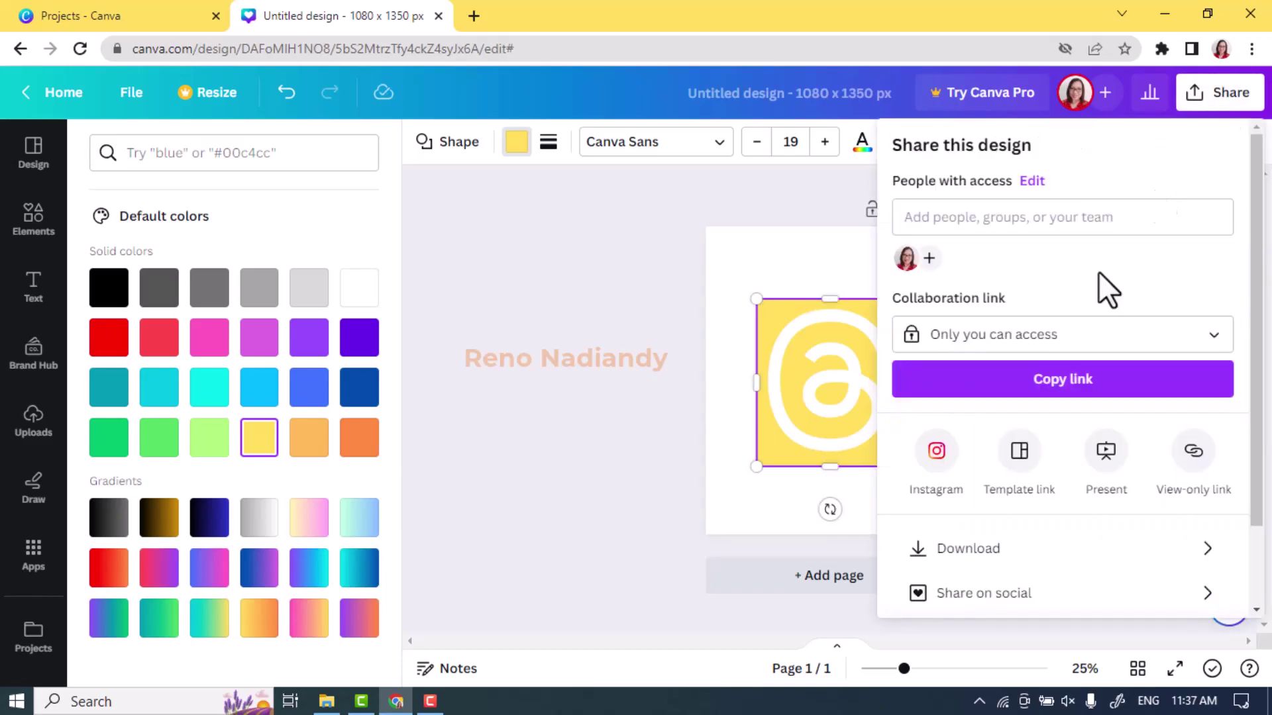
pyautogui.click(974, 549)
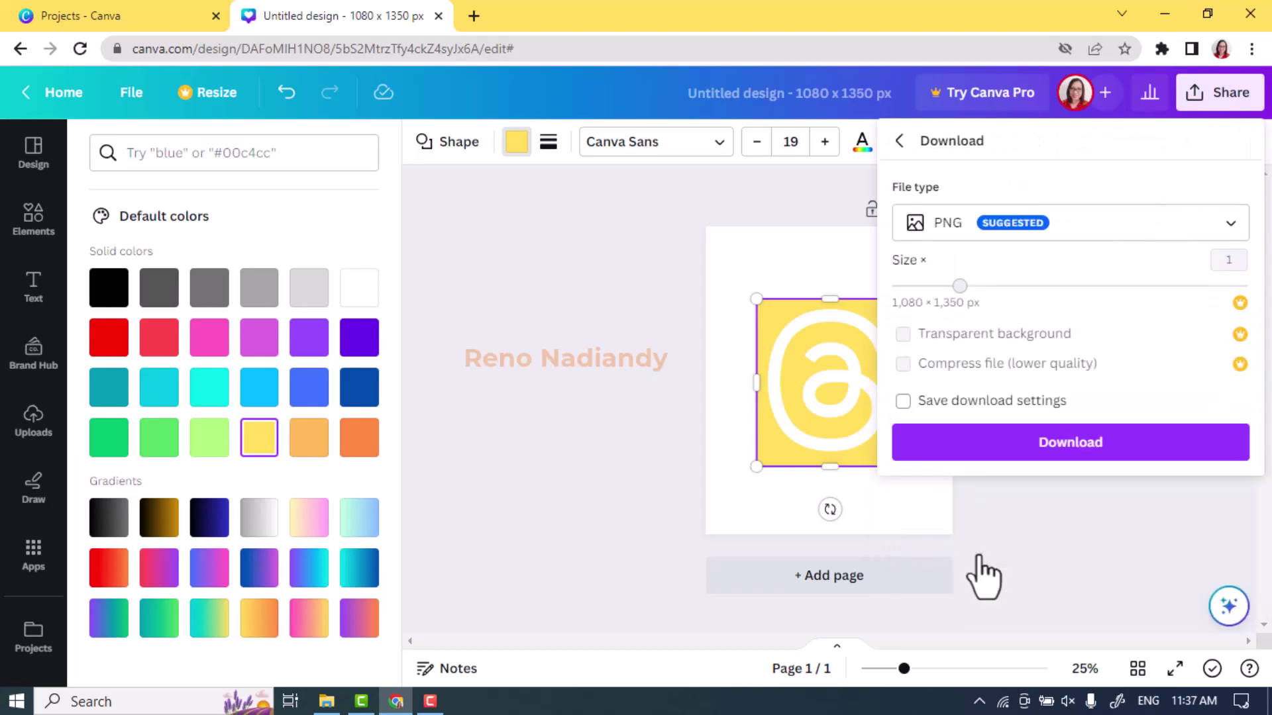
pyautogui.click(1087, 445)
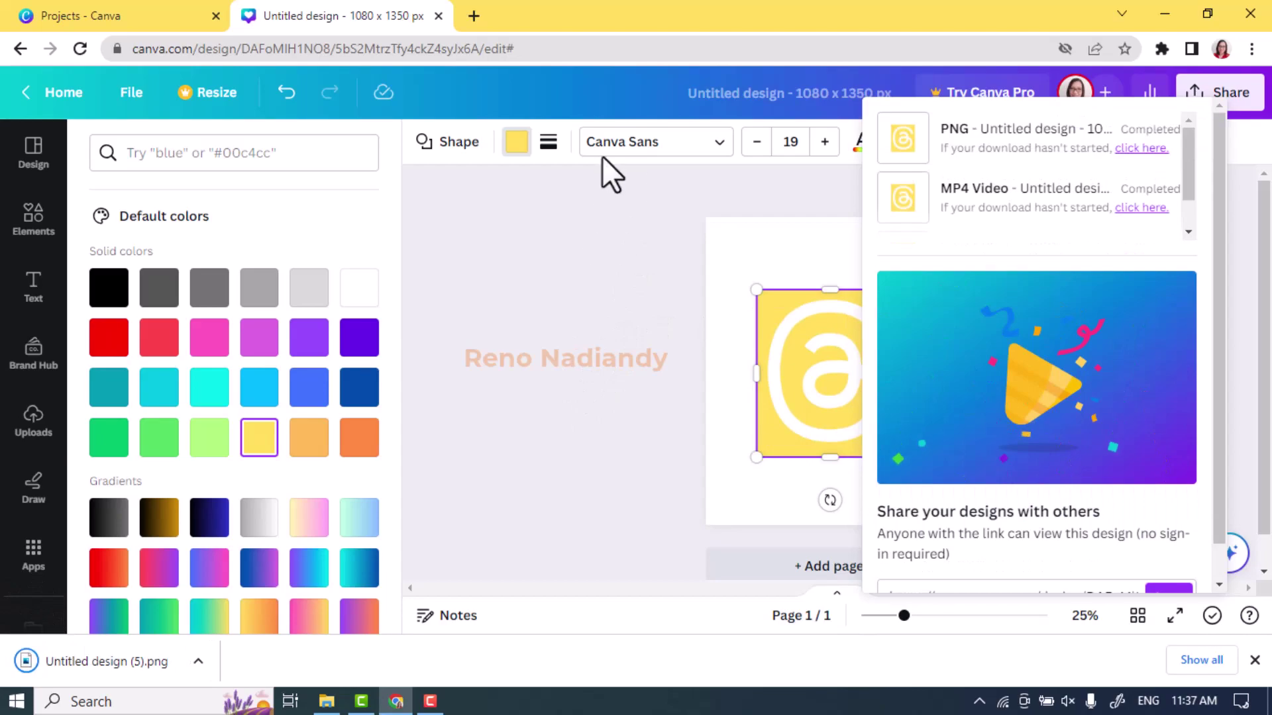
# - Open remove.bg in a new browser tab
pyautogui.click(474, 16)
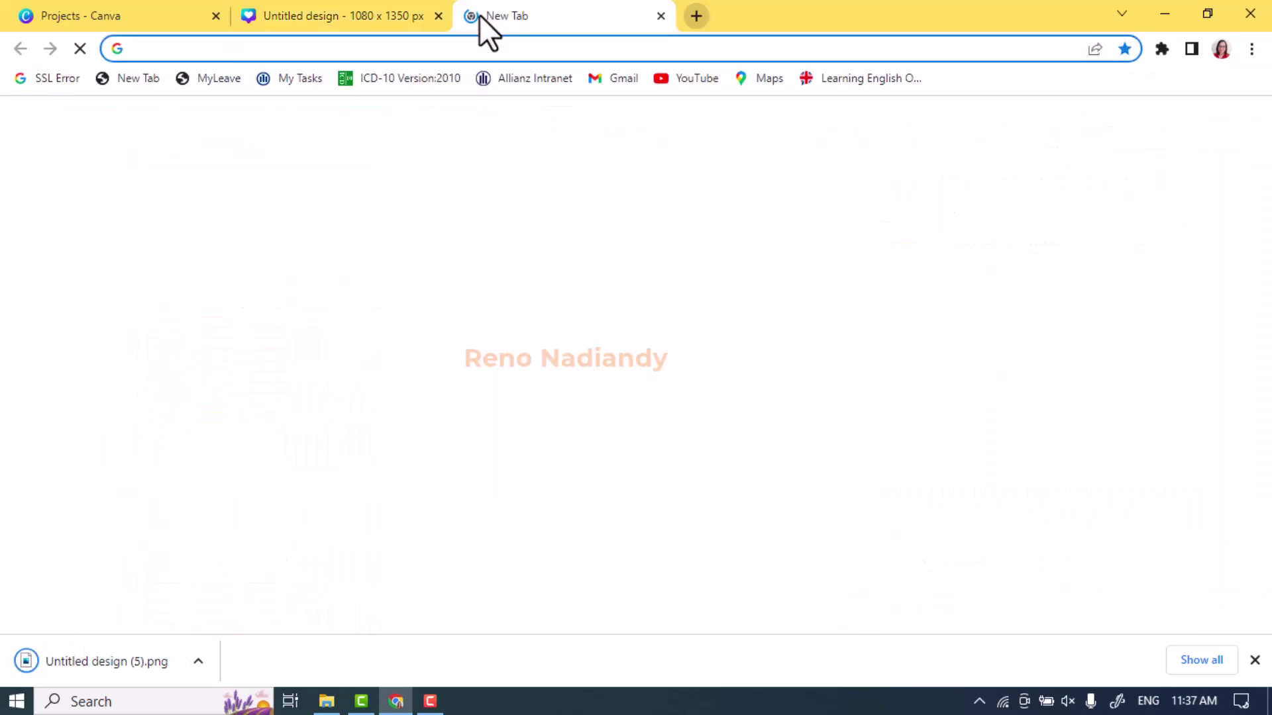
pyautogui.write('remove')
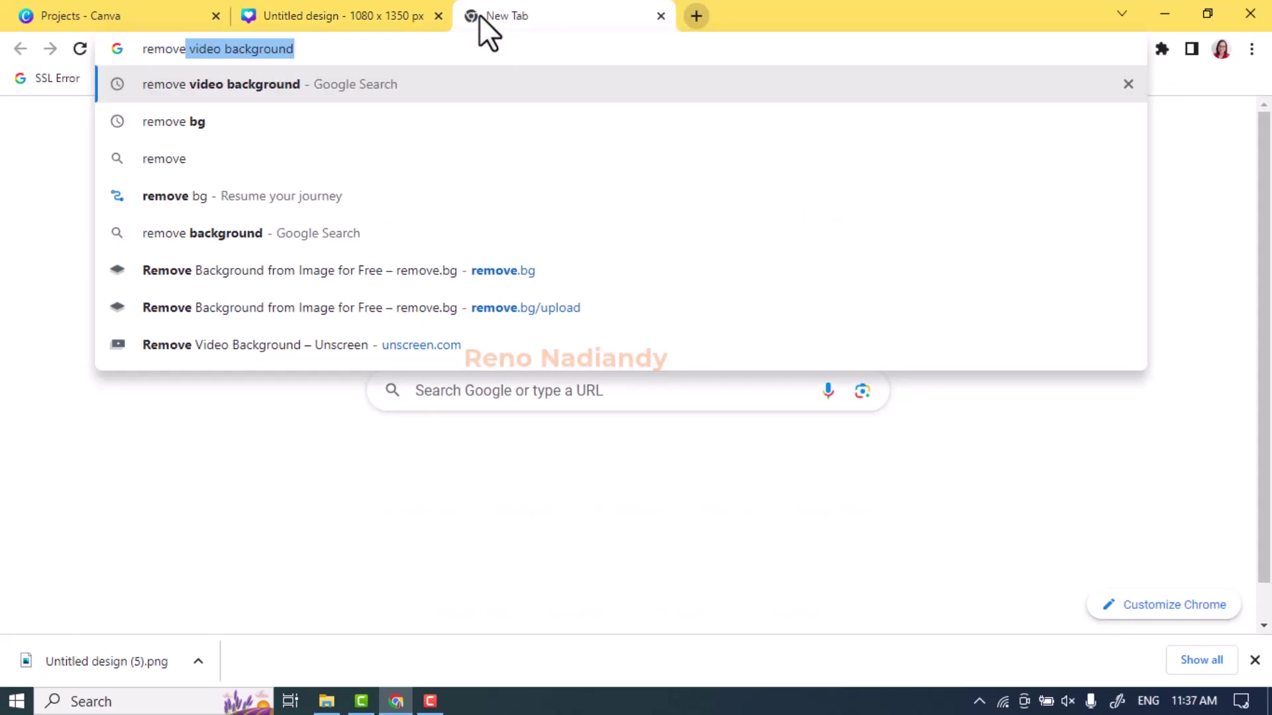
pyautogui.write('.bg')
pyautogui.press('Return')
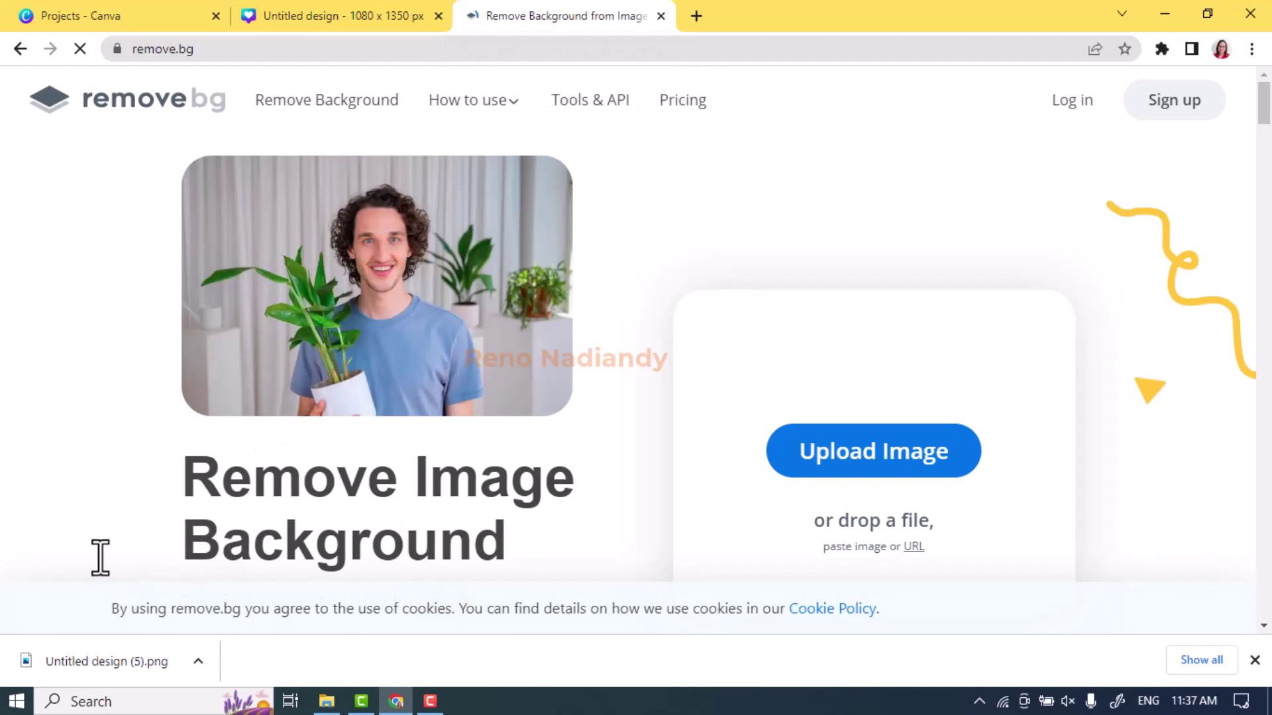
# - Upload the exported PNG, download the cut-out, then select both logo parts in Canva
pyautogui.moveTo(76, 666); pyautogui.dragTo(531, 367)
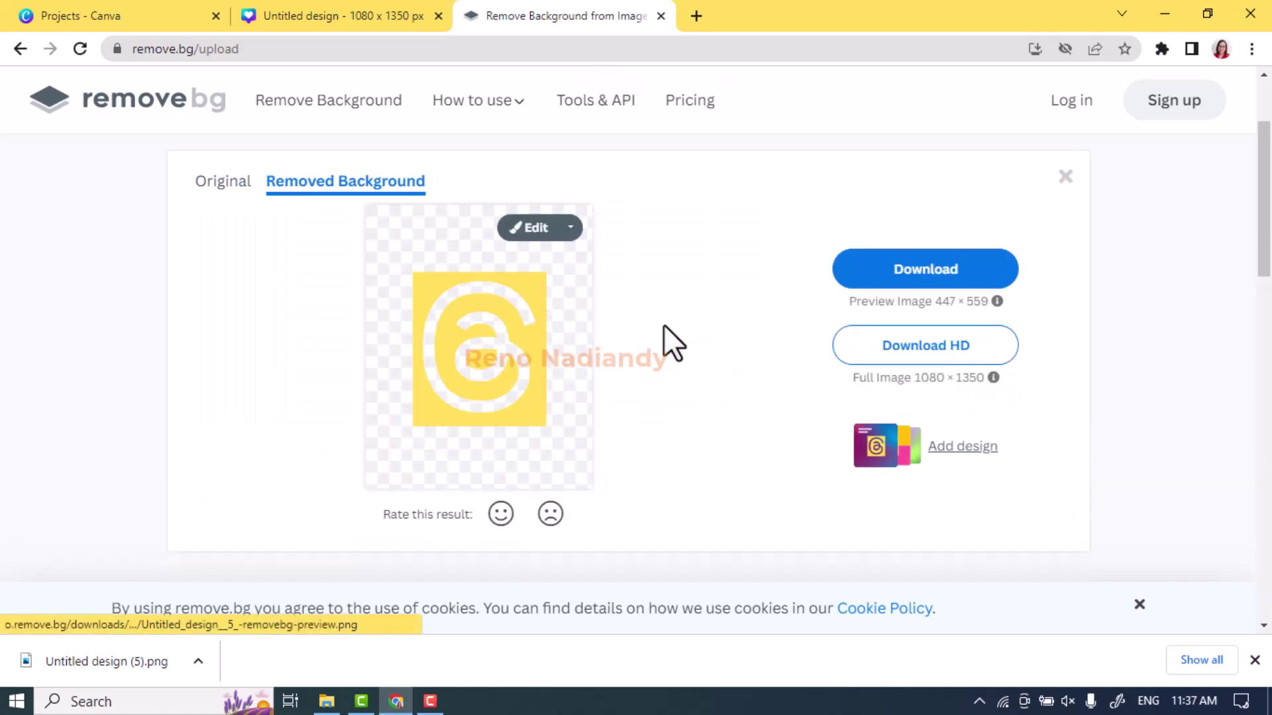
pyautogui.click(910, 277)
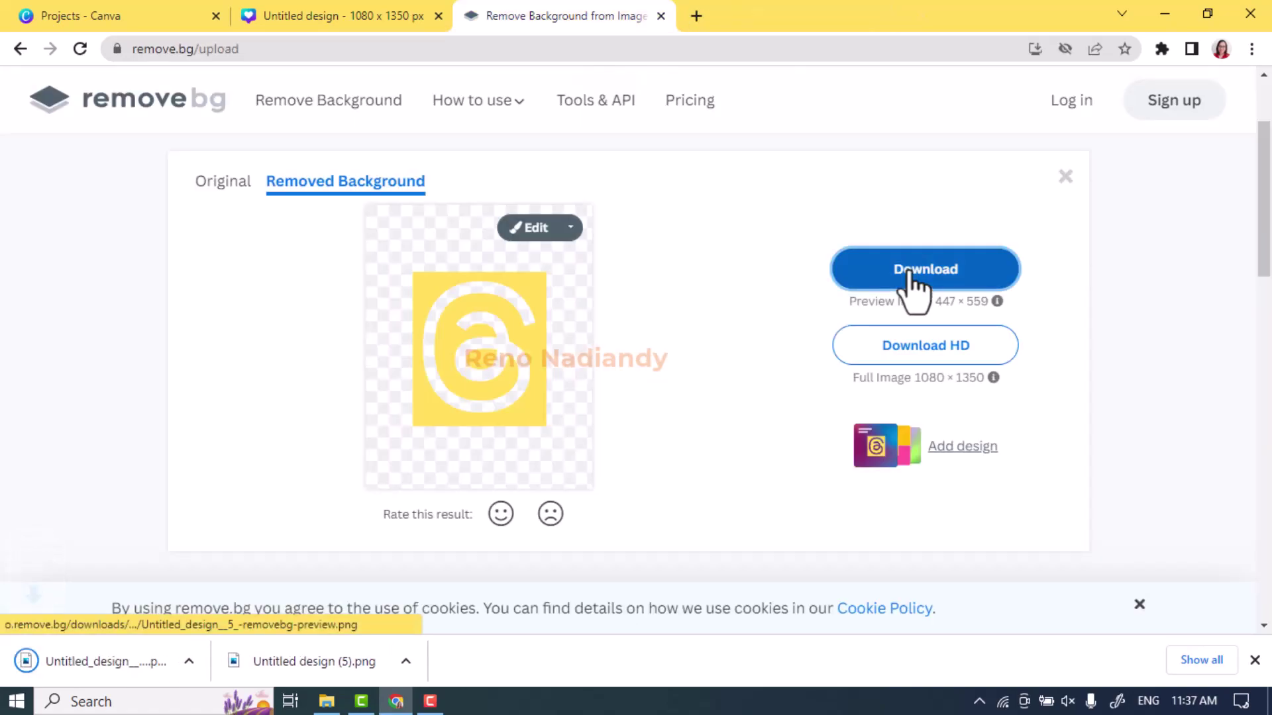
pyautogui.click(327, 3)
pyautogui.moveTo(653, 253); pyautogui.dragTo(956, 478)
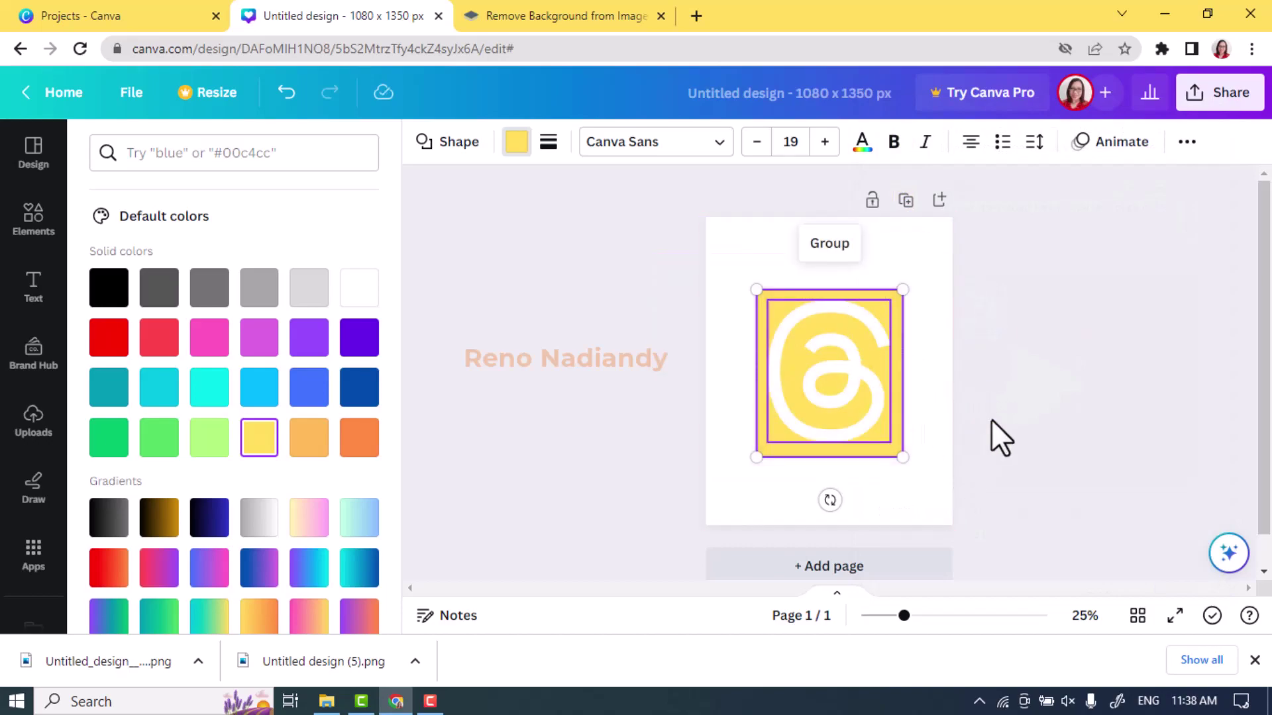
# - Select the whole old logo group and delete it
pyautogui.press('Escape')
pyautogui.click(944, 377)
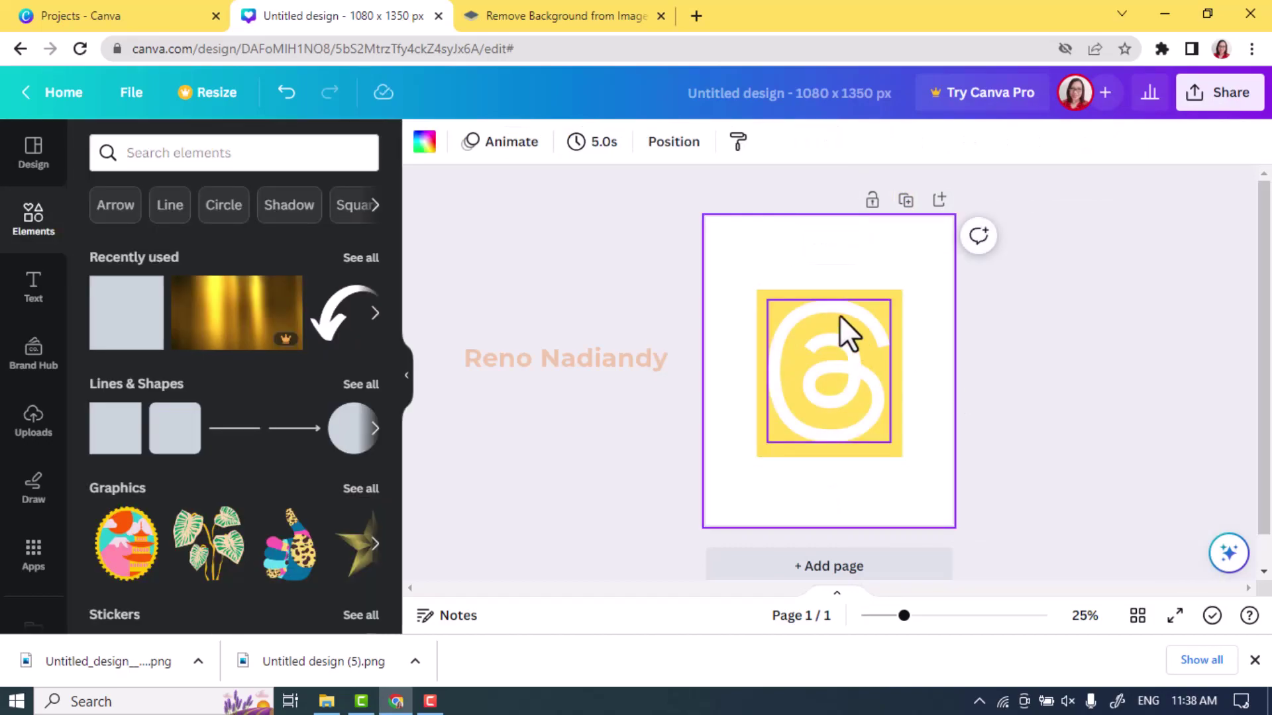
pyautogui.moveTo(718, 264); pyautogui.dragTo(885, 470)
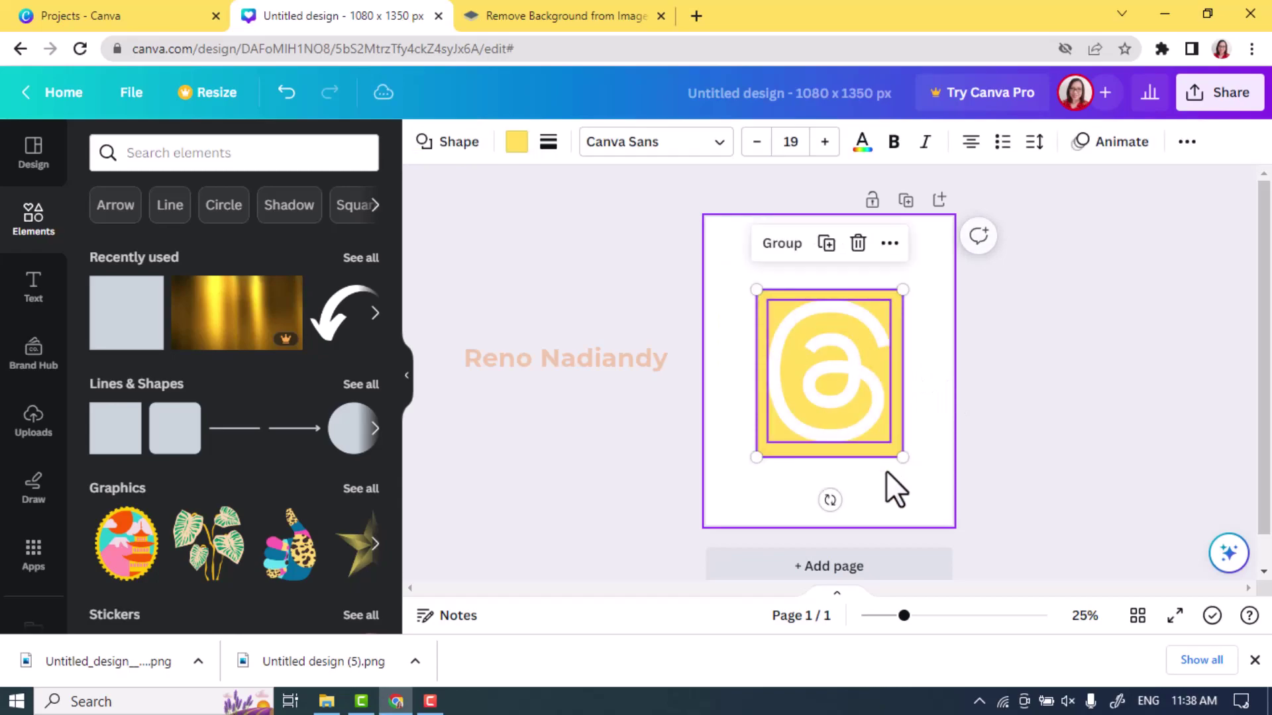
pyautogui.click(858, 244)
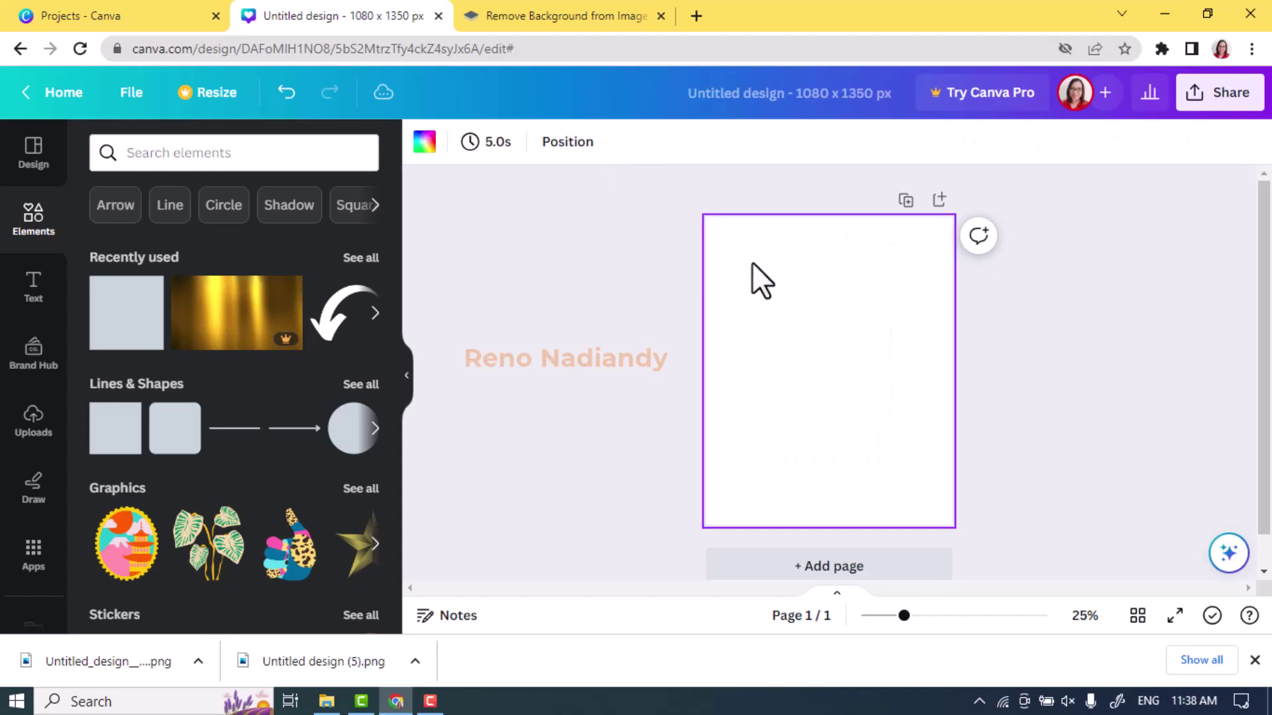
# - Place the background-free PNG on the page and resize it to 1080 × 1242
pyautogui.click(106, 661)
pyautogui.moveTo(122, 659); pyautogui.dragTo(812, 371)
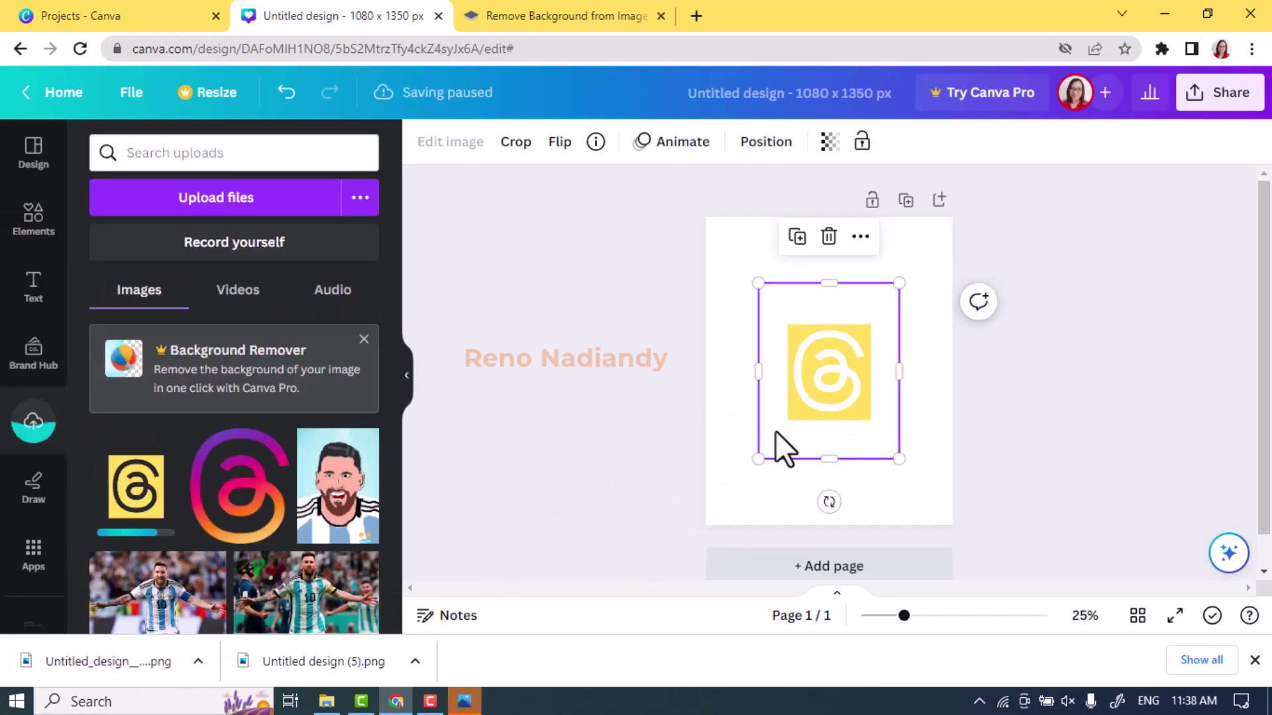
pyautogui.moveTo(751, 466); pyautogui.dragTo(706, 525)
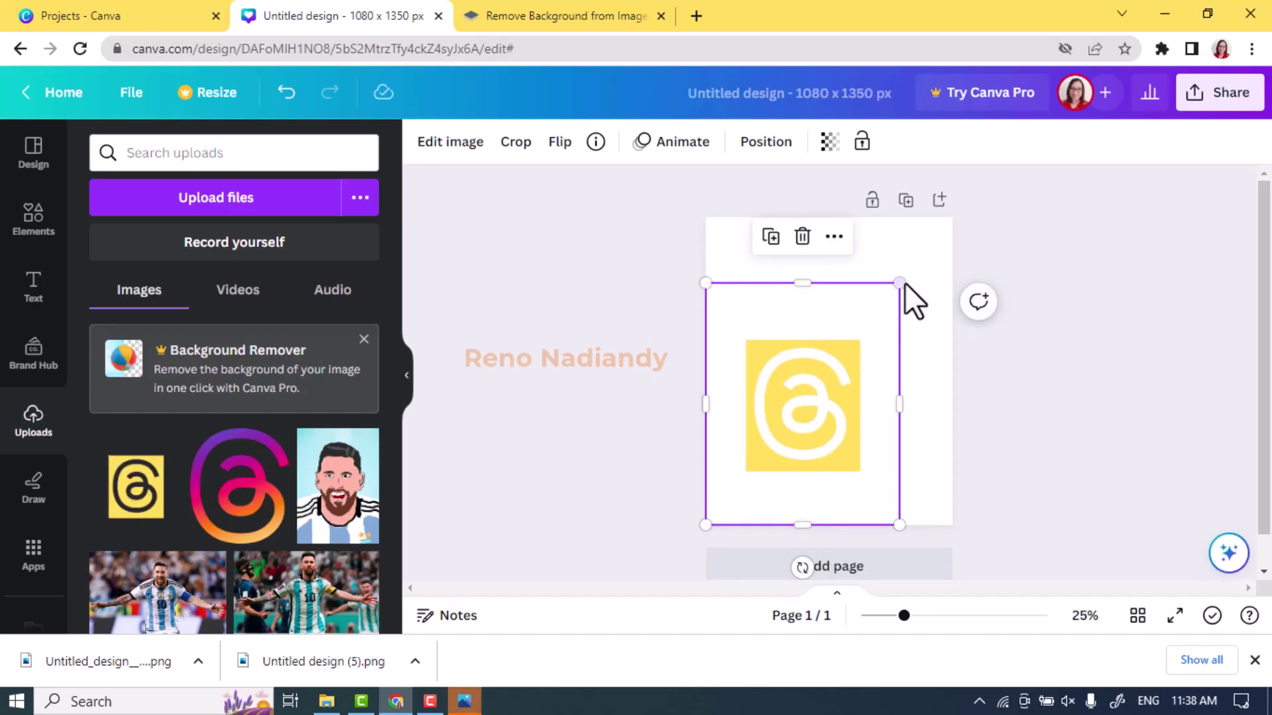
pyautogui.moveTo(899, 283); pyautogui.dragTo(950, 216)
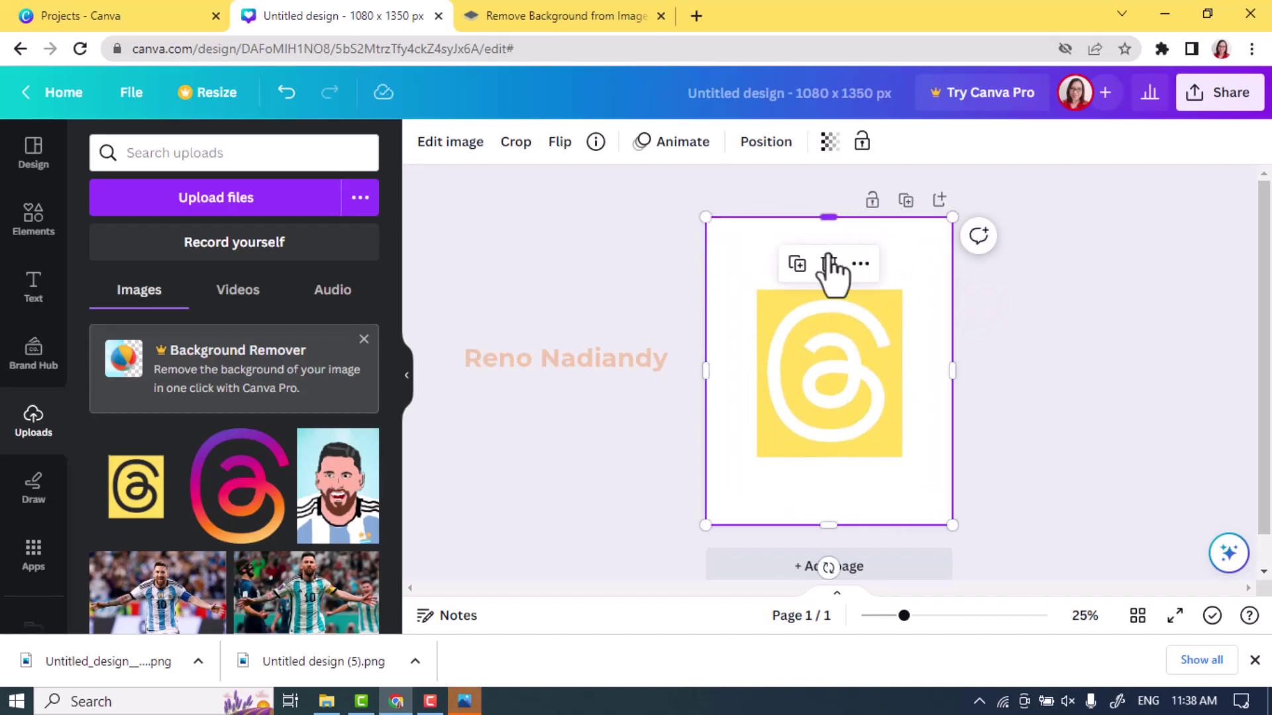
pyautogui.moveTo(831, 219); pyautogui.dragTo(831, 242)
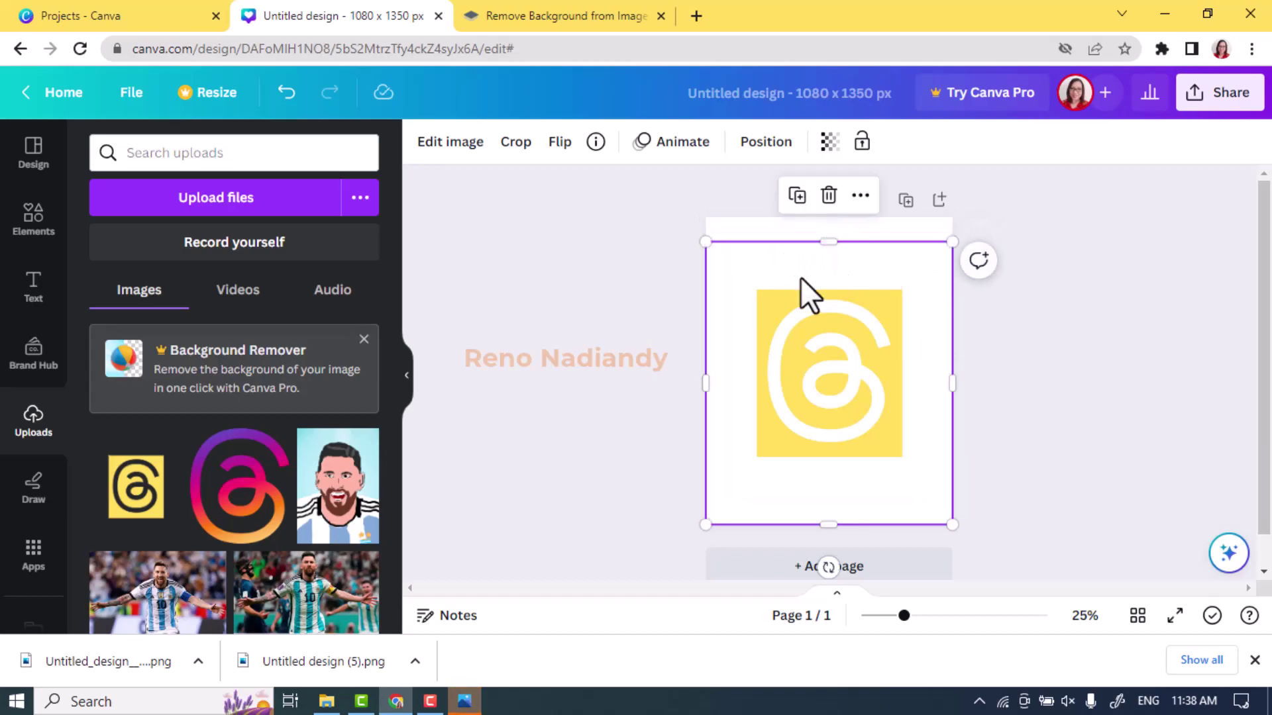
# - Apply a Drop shadow with offset 1, transparency 90, blur 4 and white colour
pyautogui.click(451, 142)
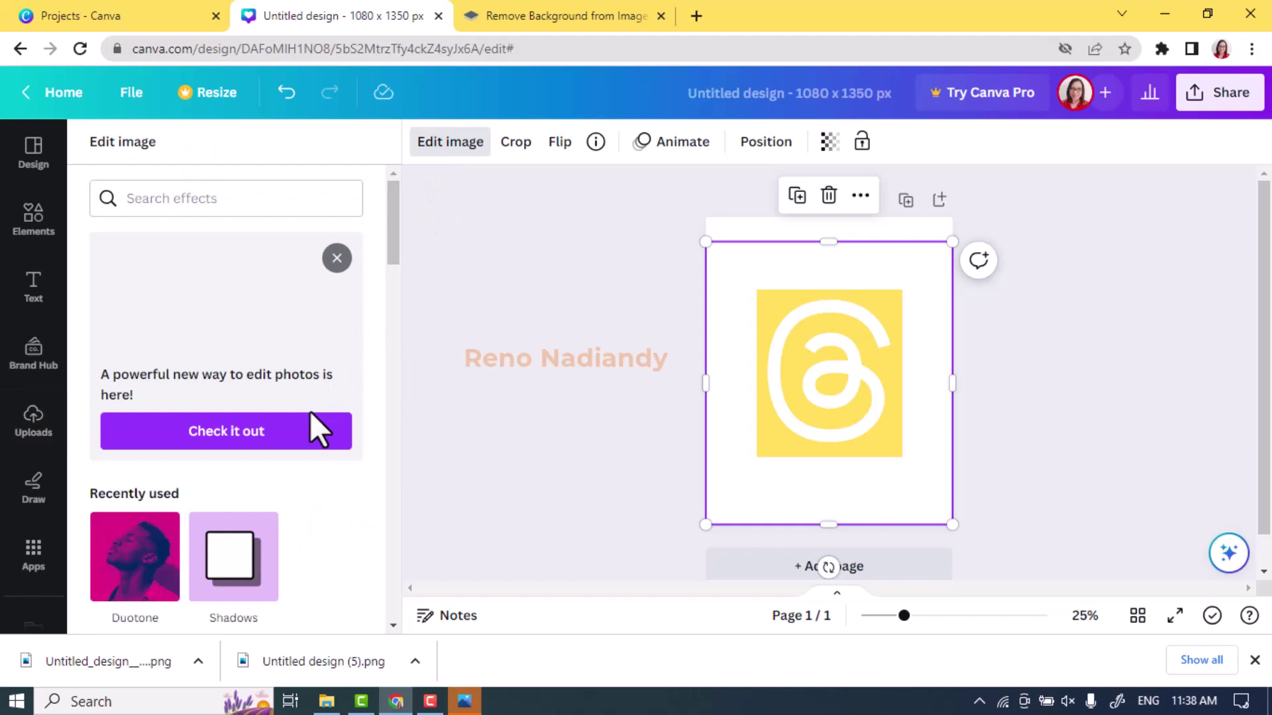
pyautogui.click(251, 583)
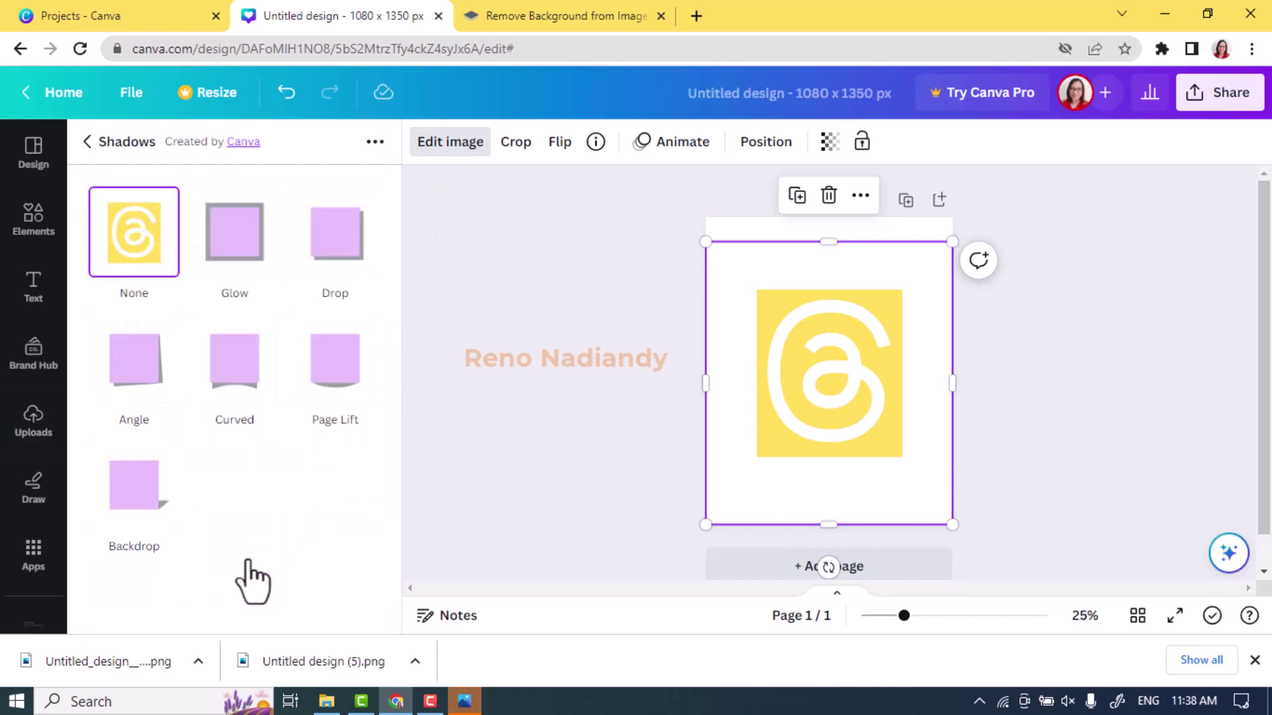
pyautogui.click(337, 265)
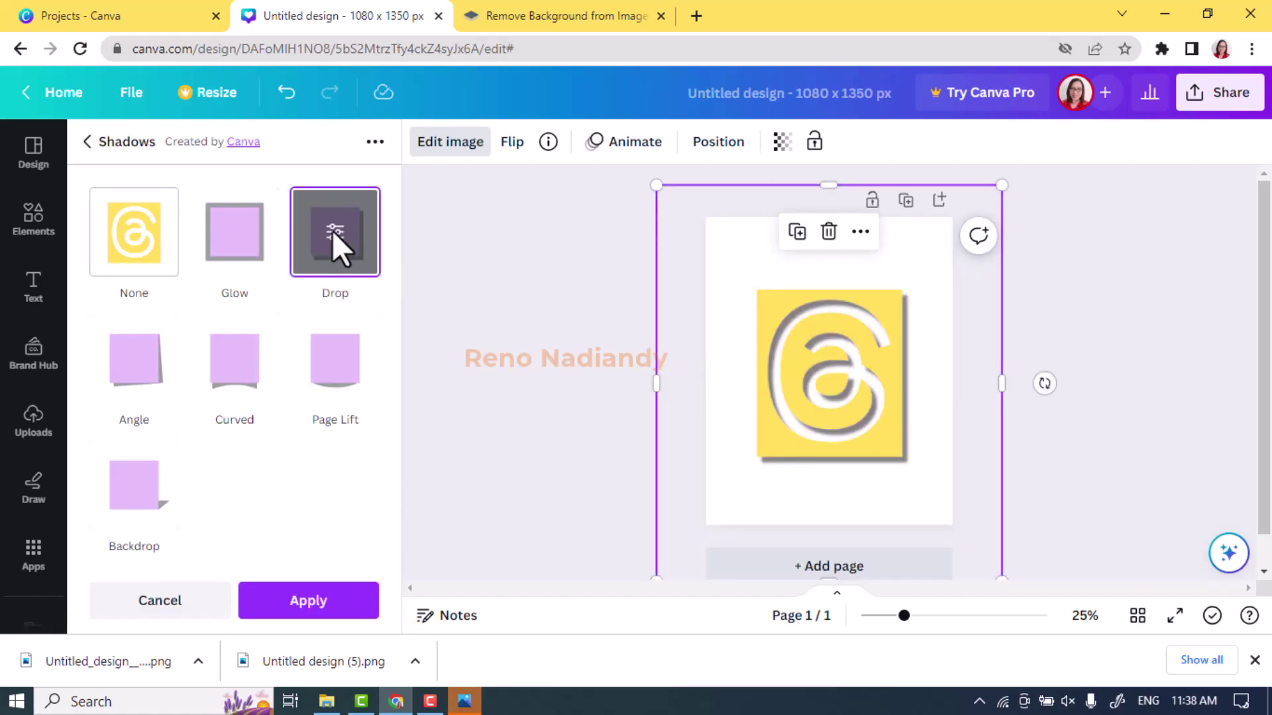
pyautogui.click(332, 231)
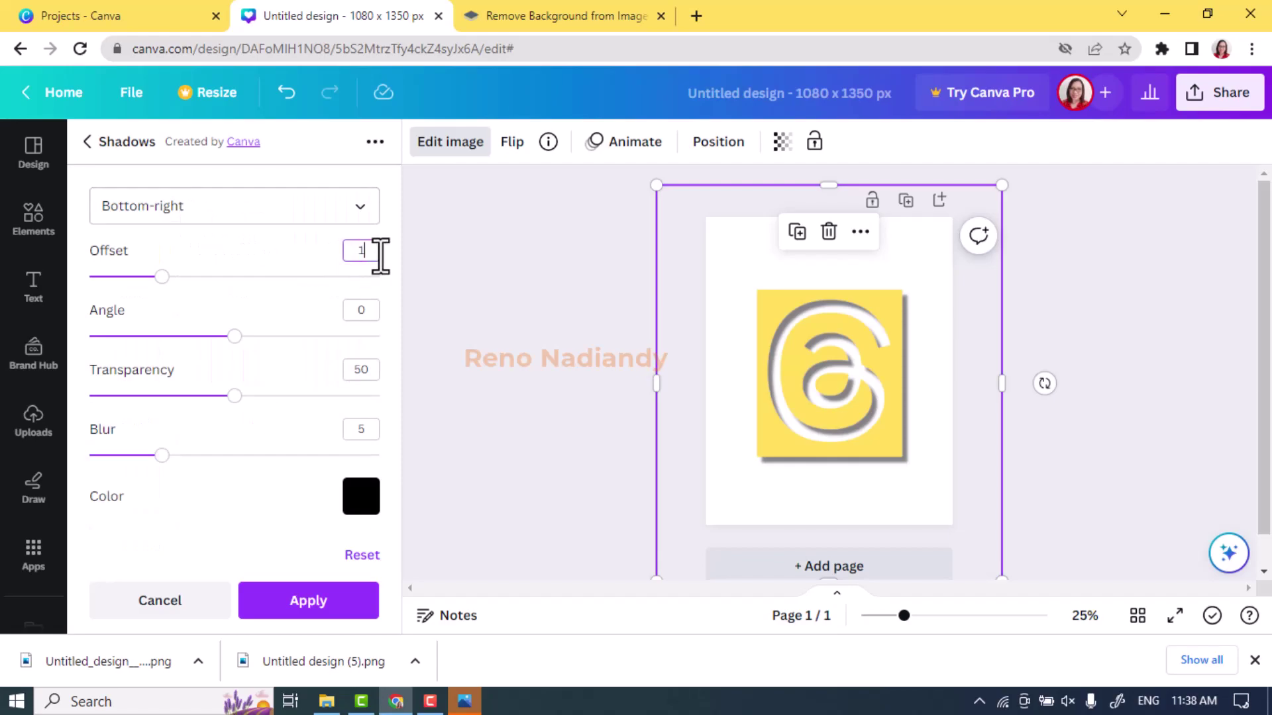
pyautogui.press('Return')
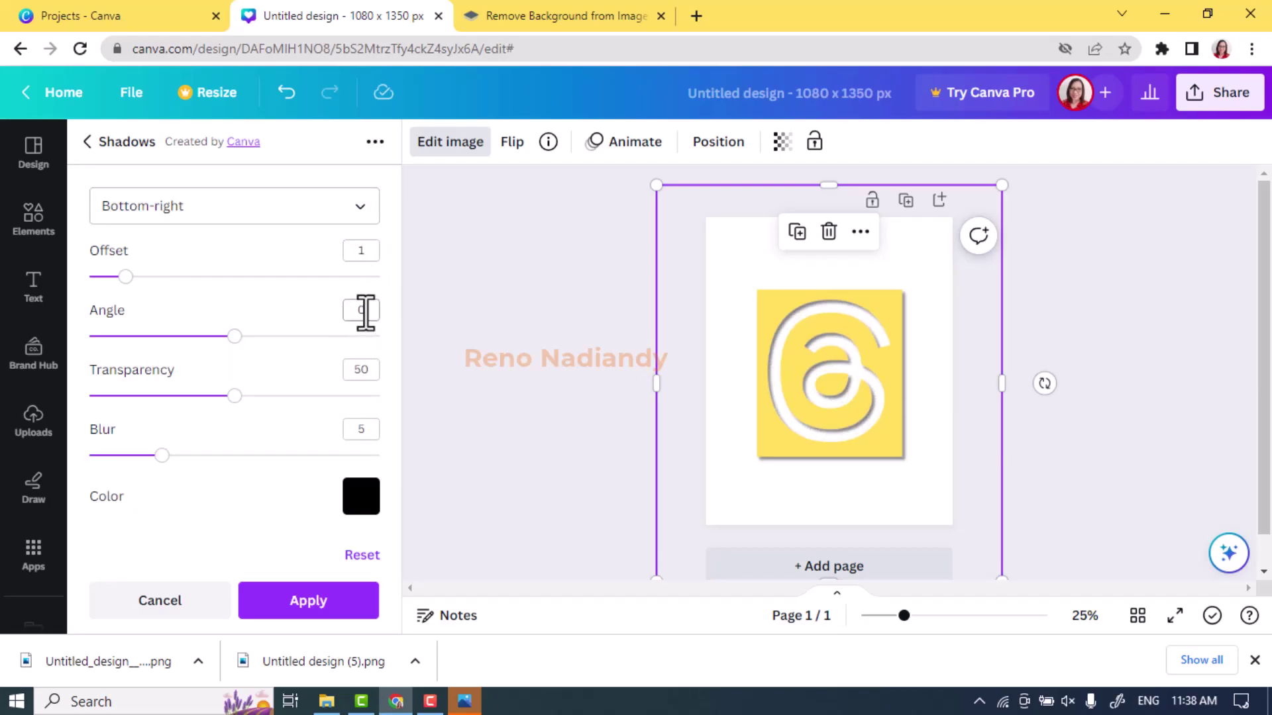
pyautogui.click(369, 371)
pyautogui.write('90')
pyautogui.press('Return')
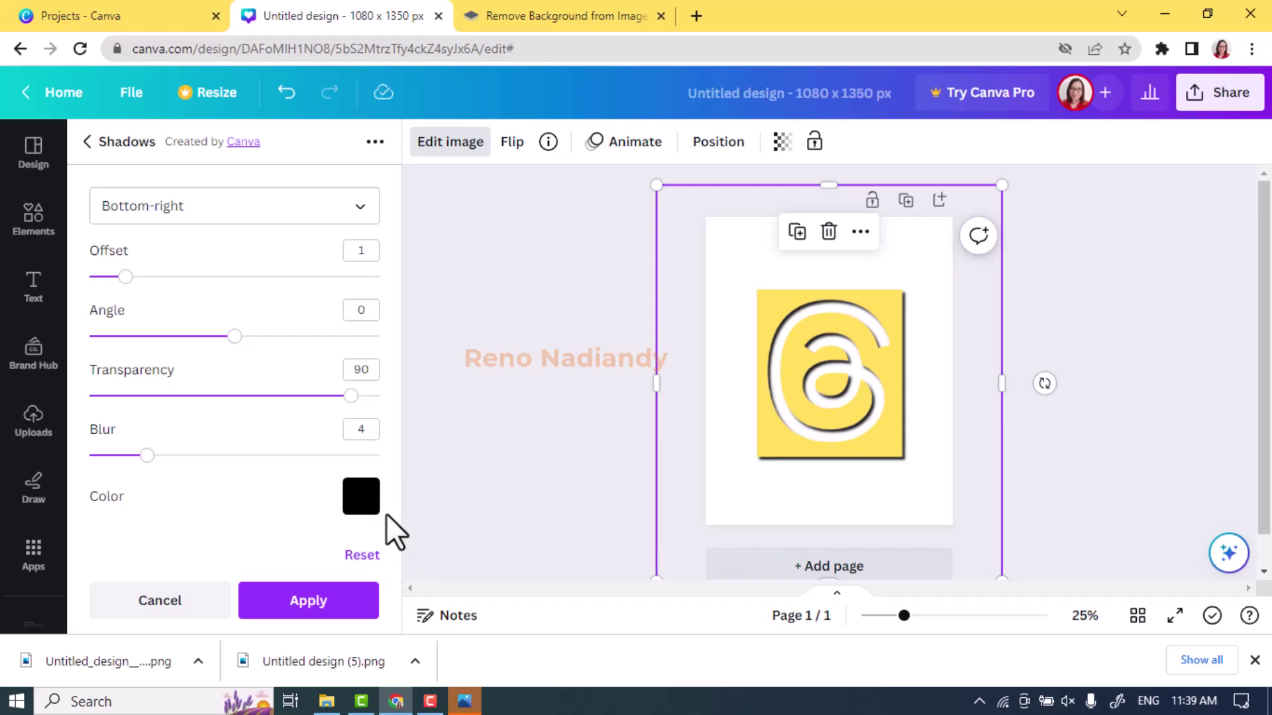
pyautogui.click(361, 500)
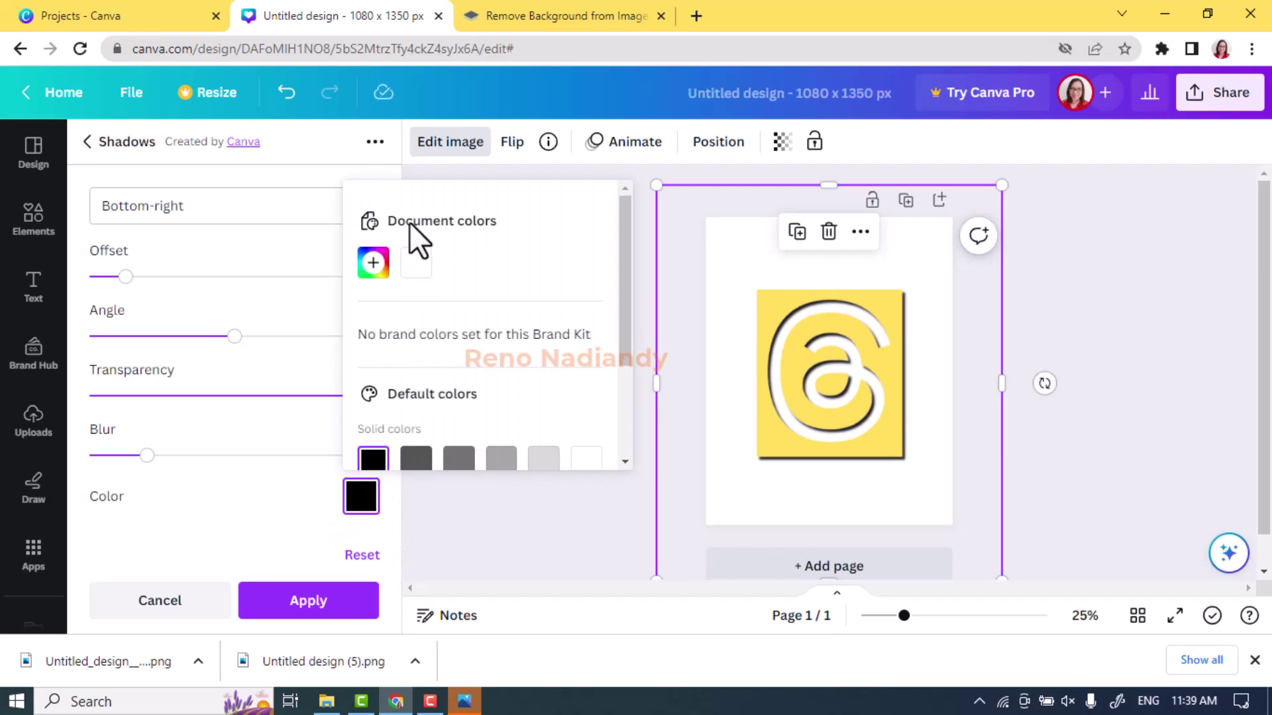
pyautogui.click(416, 264)
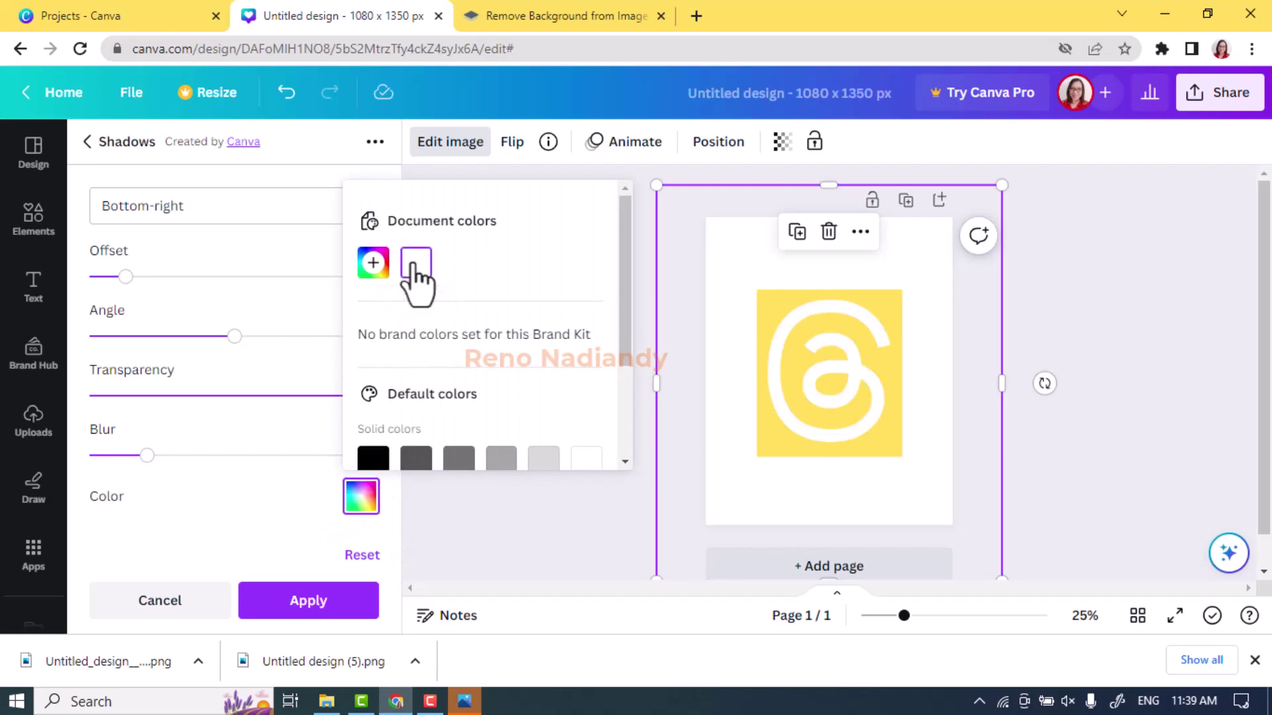
pyautogui.click(332, 604)
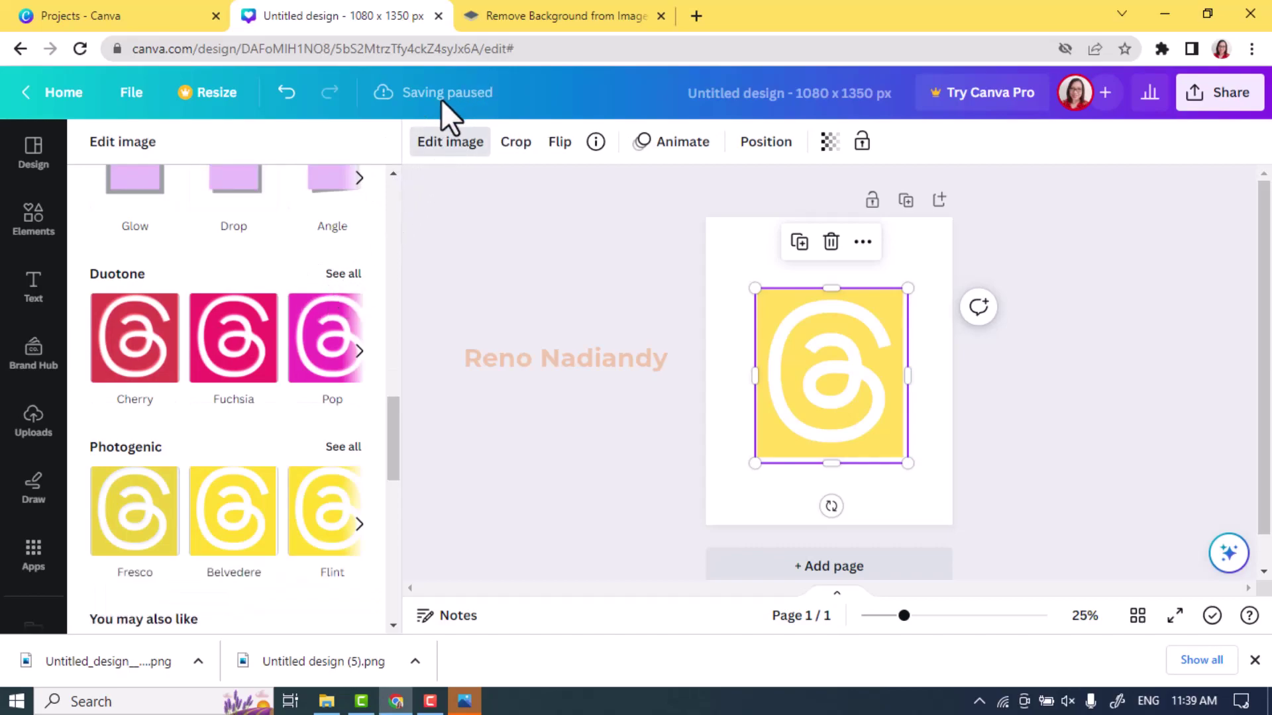
# - Reapply the drop shadow set to Top-left, offset 1, transparency 80 and blur 4
pyautogui.scroll(3, 277, 242)
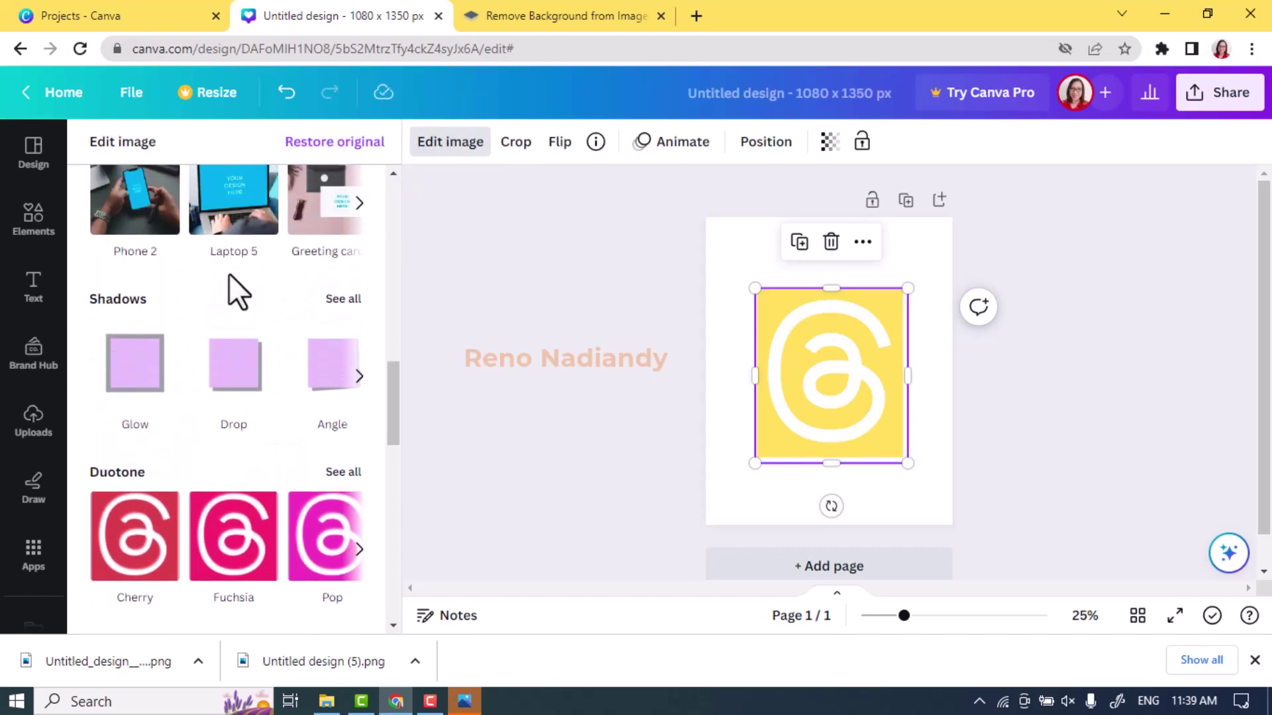
pyautogui.click(244, 391)
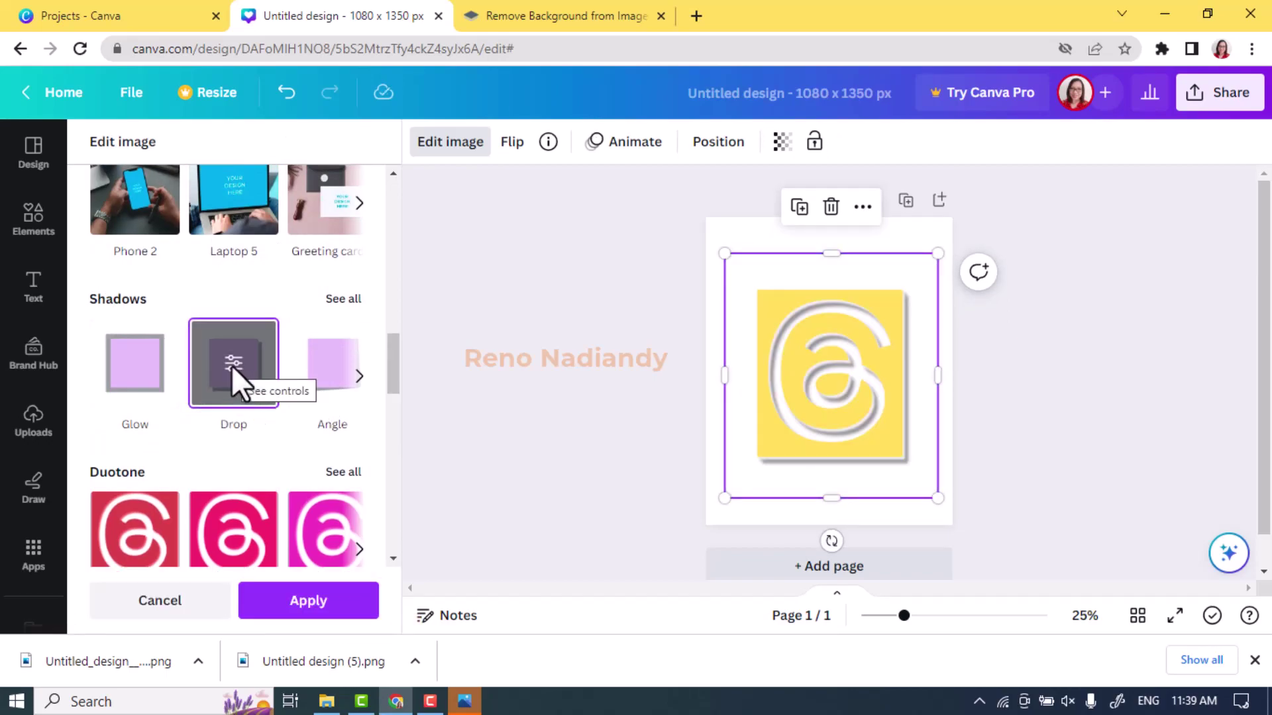
pyautogui.click(233, 367)
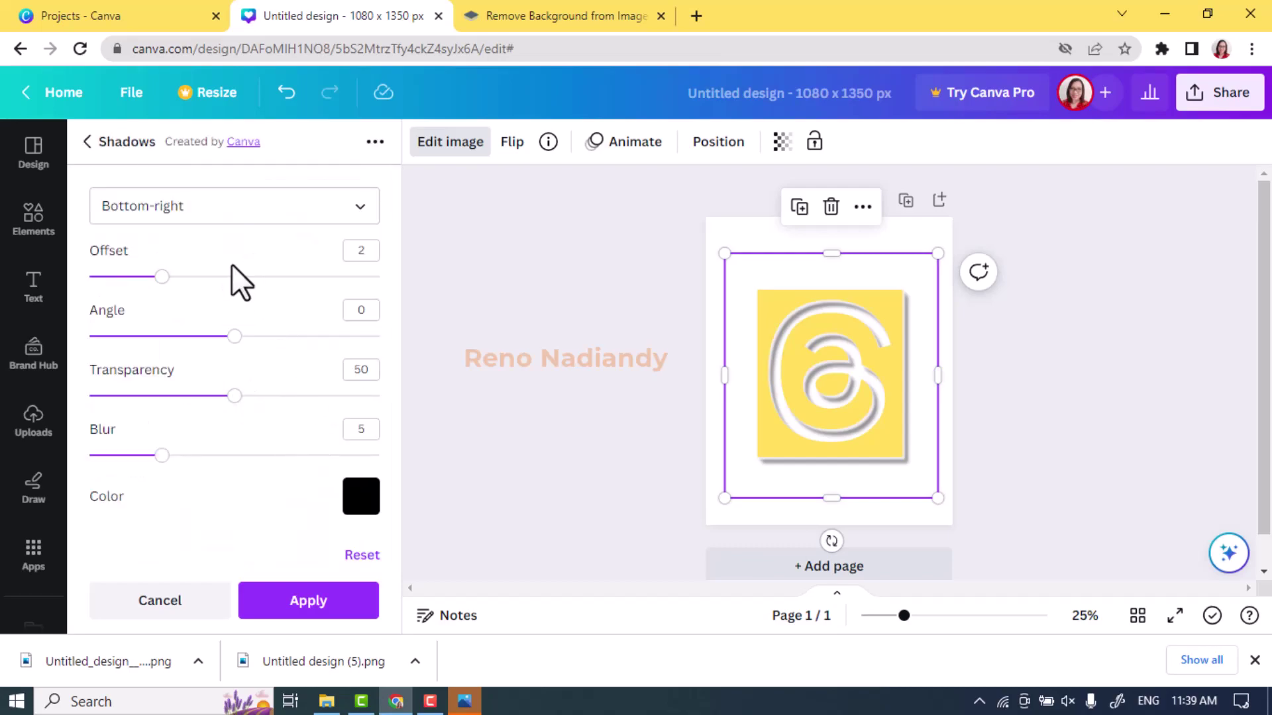
pyautogui.click(346, 207)
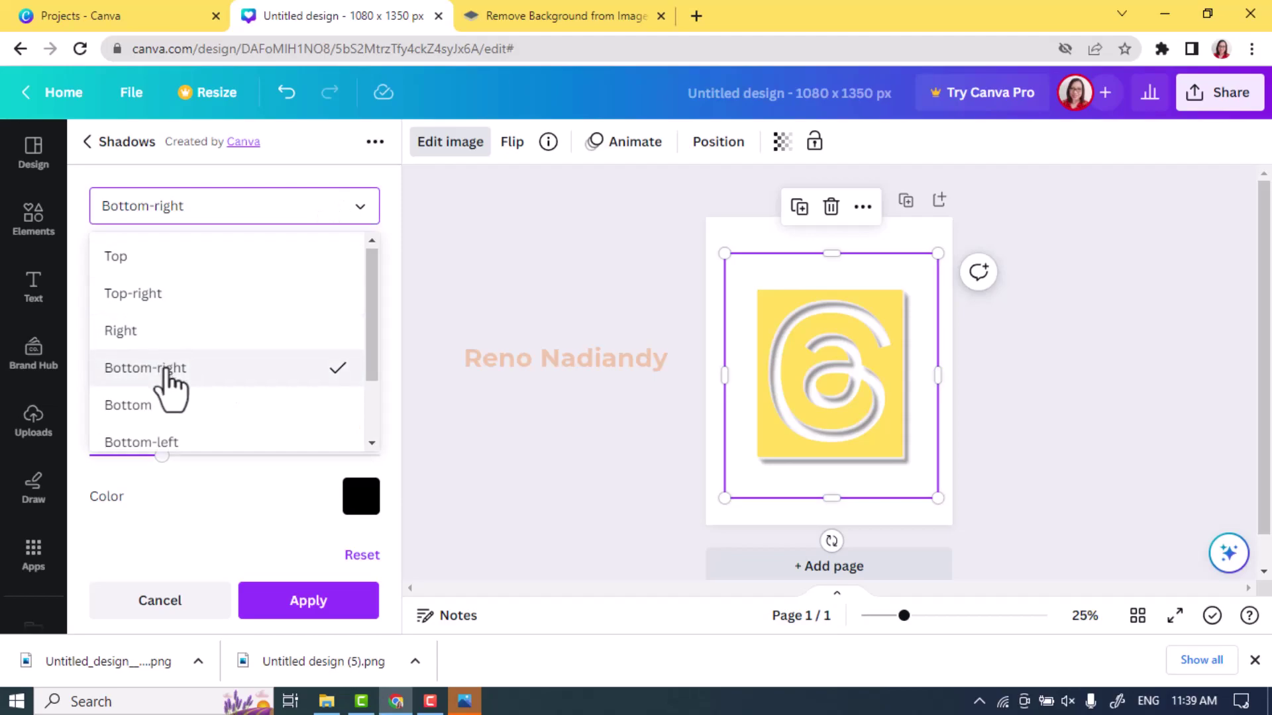
pyautogui.scroll(-3, 170, 381)
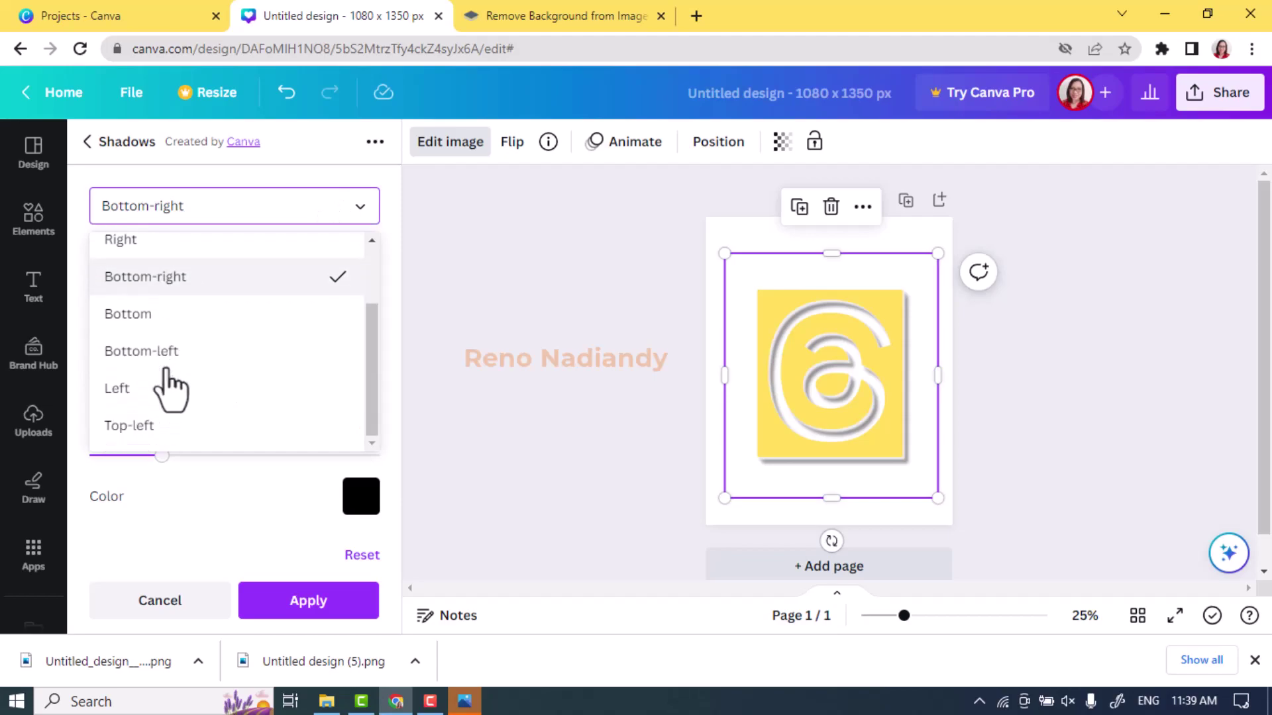
pyautogui.click(147, 427)
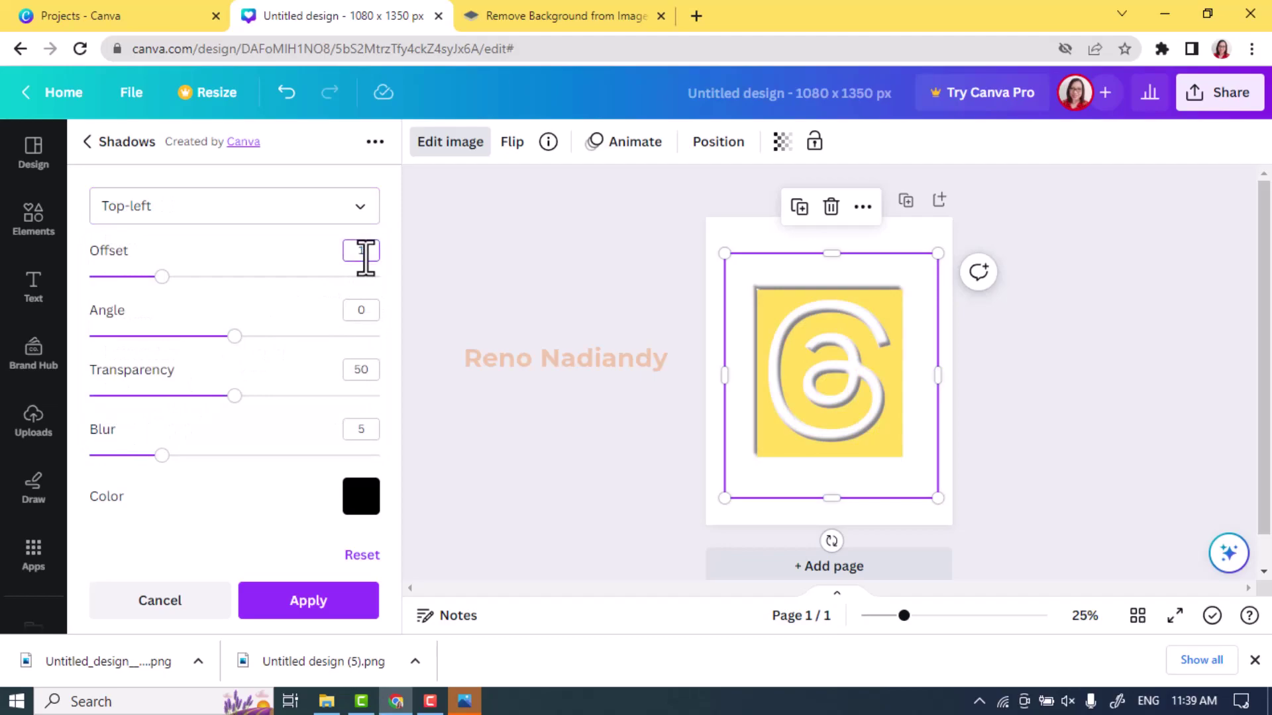
pyautogui.press('Return')
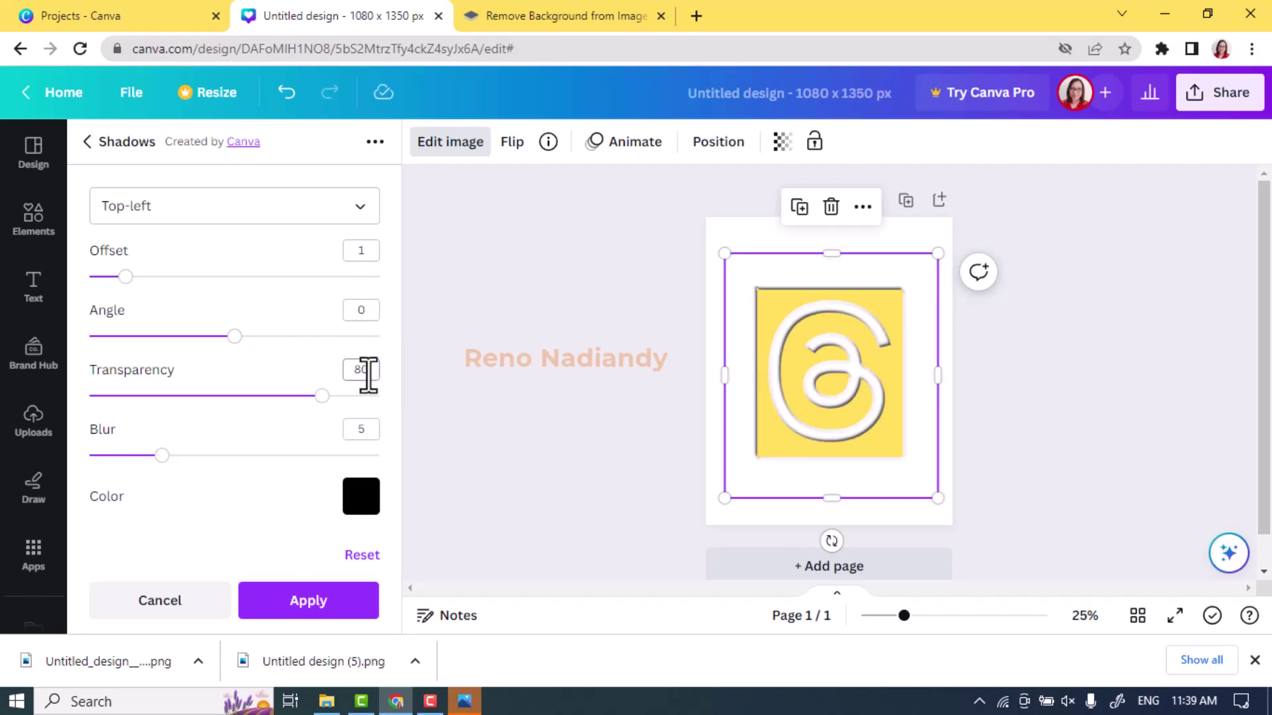
pyautogui.click(372, 434)
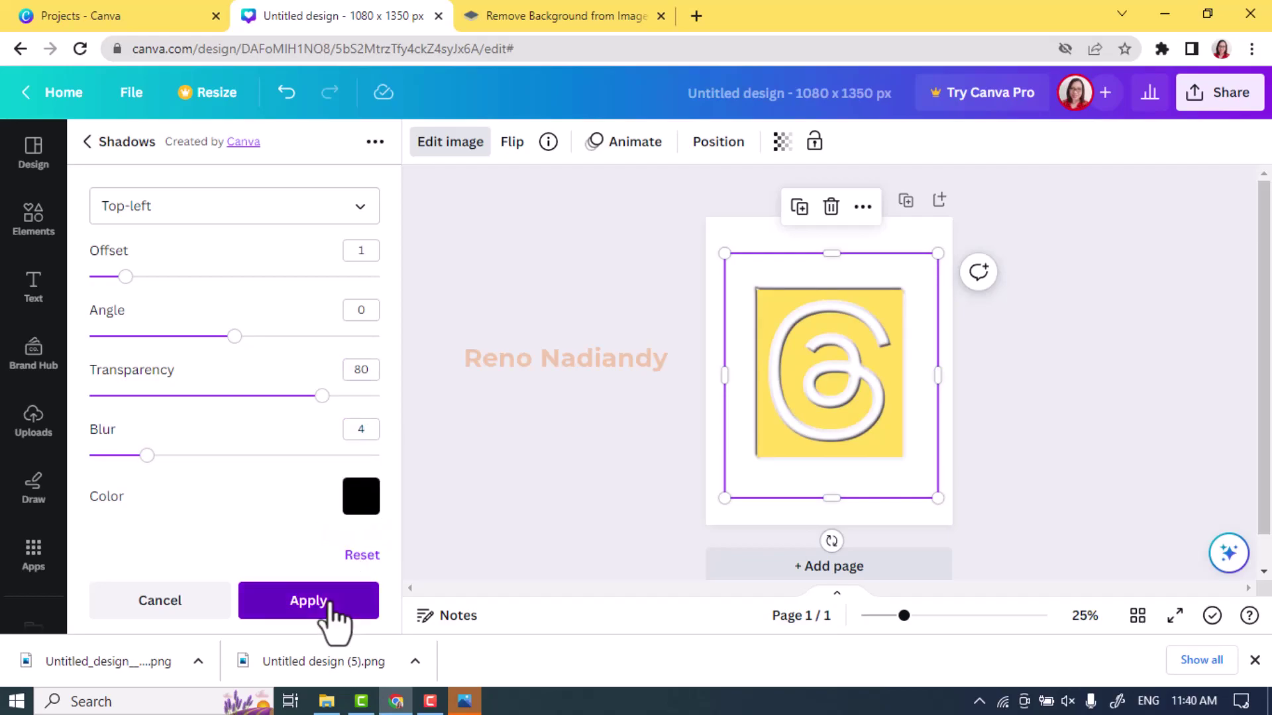
pyautogui.click(308, 601)
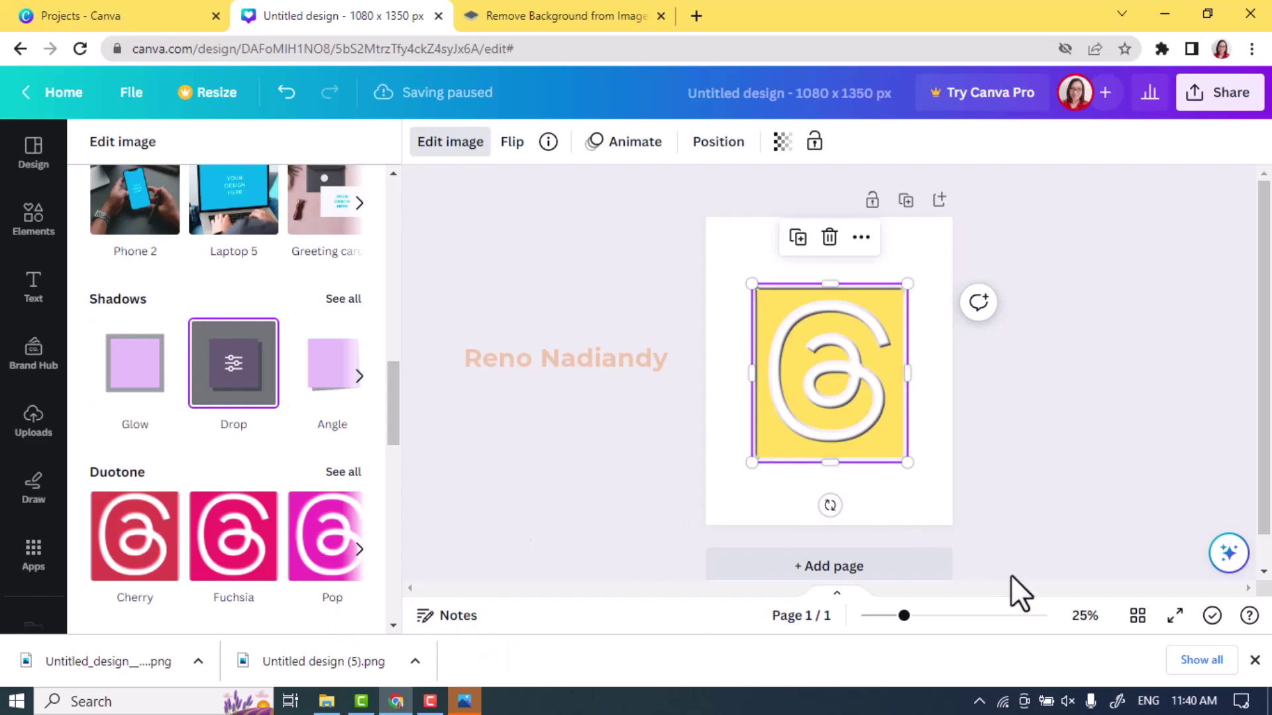
# - Zoom in and trim the image's top, right, bottom and left edges to about 628 × 718
pyautogui.moveTo(905, 615); pyautogui.dragTo(937, 616)
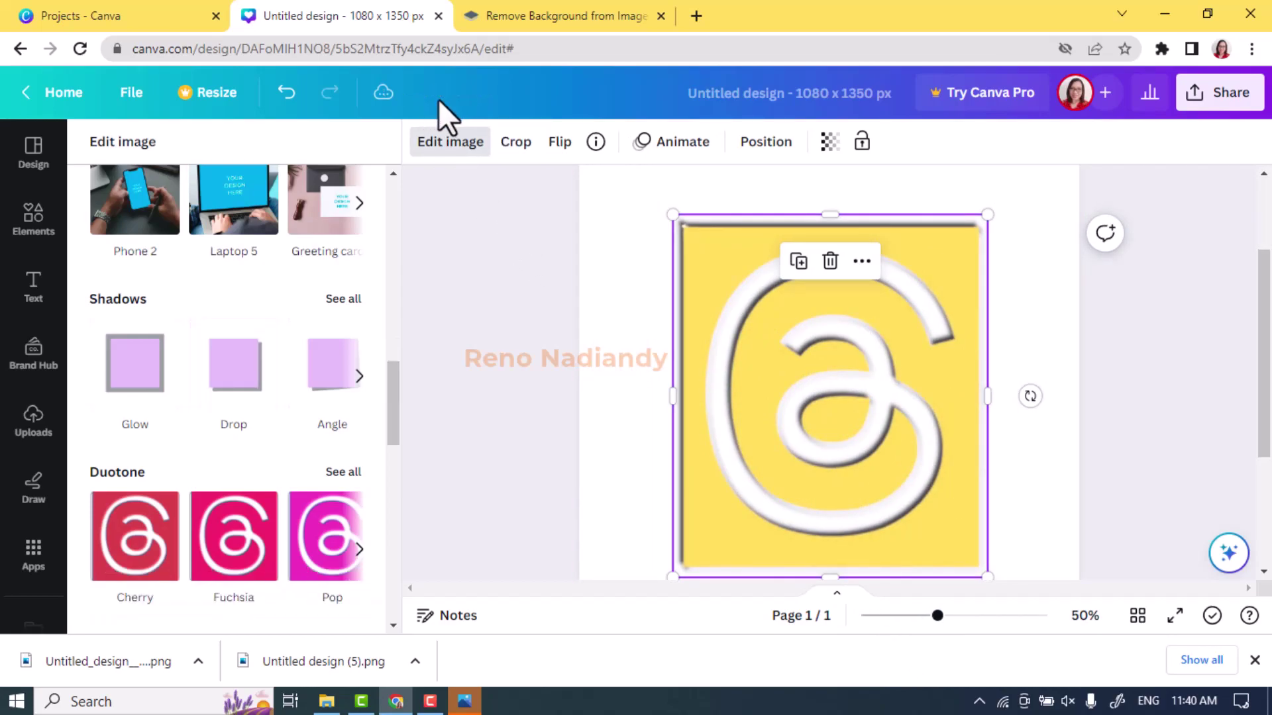
pyautogui.moveTo(823, 216); pyautogui.dragTo(824, 230)
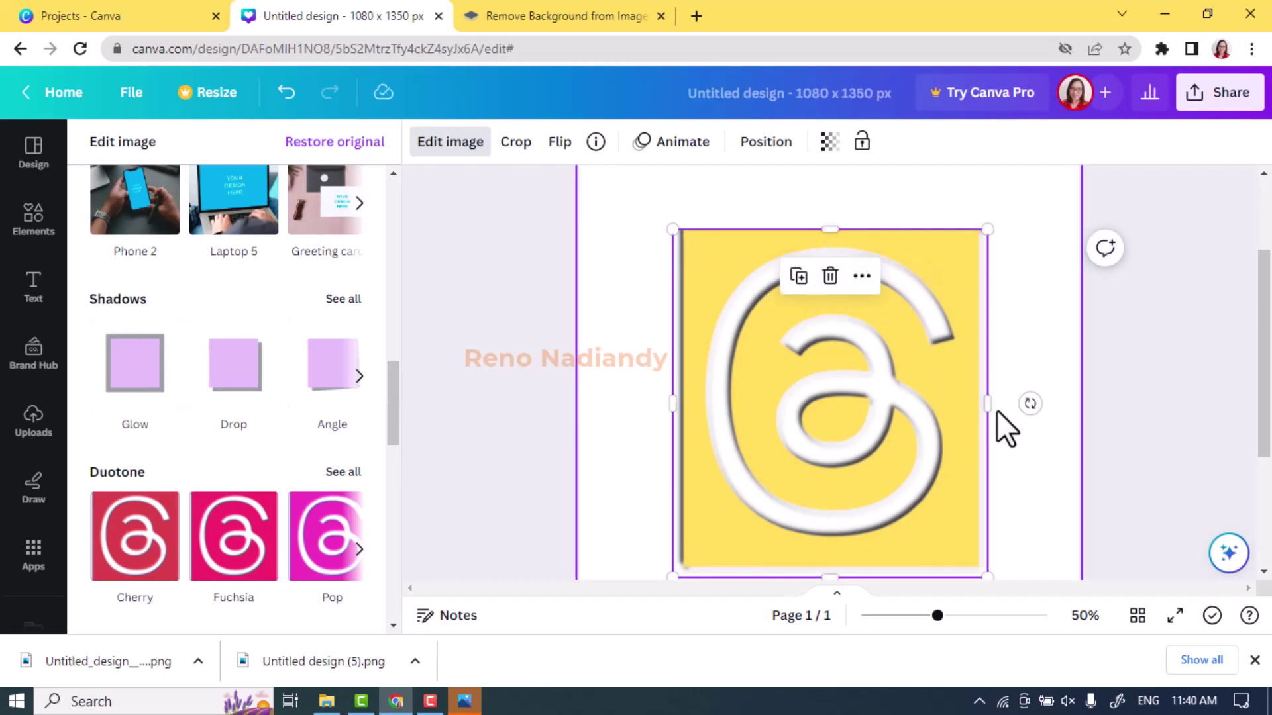
pyautogui.moveTo(988, 409); pyautogui.dragTo(977, 409)
pyautogui.moveTo(824, 577); pyautogui.dragTo(824, 562)
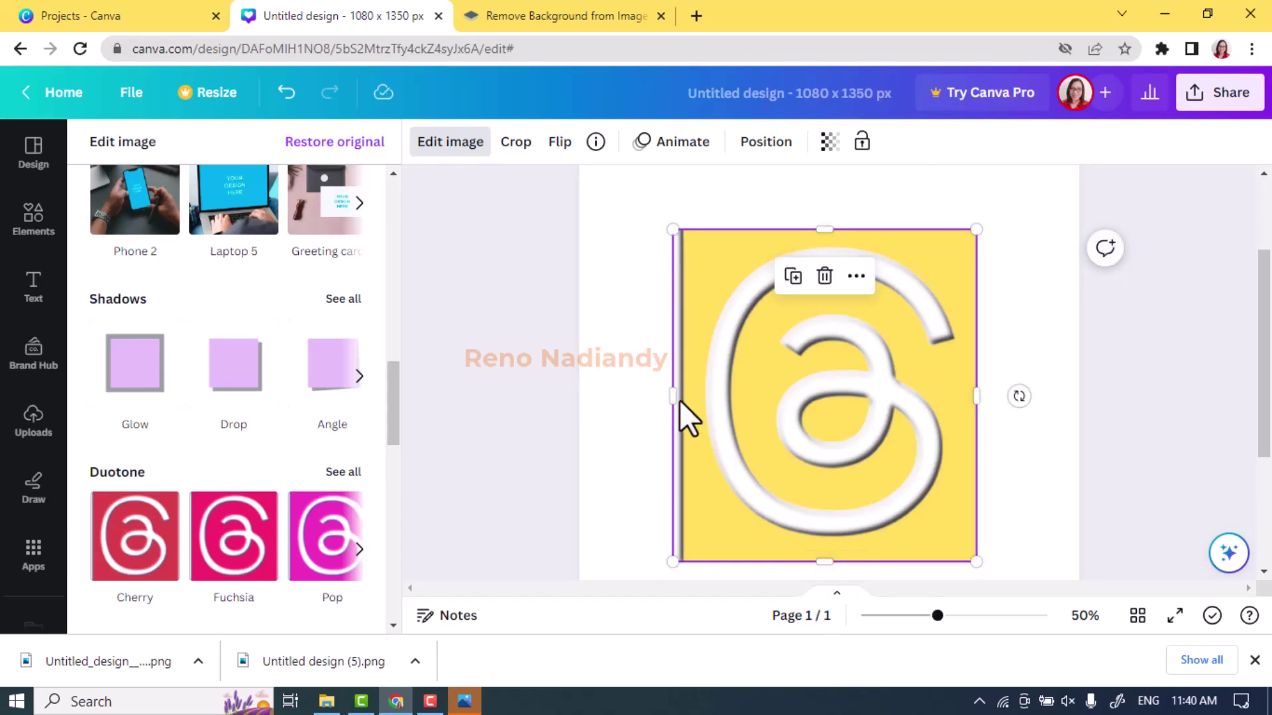
pyautogui.moveTo(674, 397); pyautogui.dragTo(686, 406)
# - Set the page background to the default yellow that matches the logo's square
pyautogui.click(600, 383)
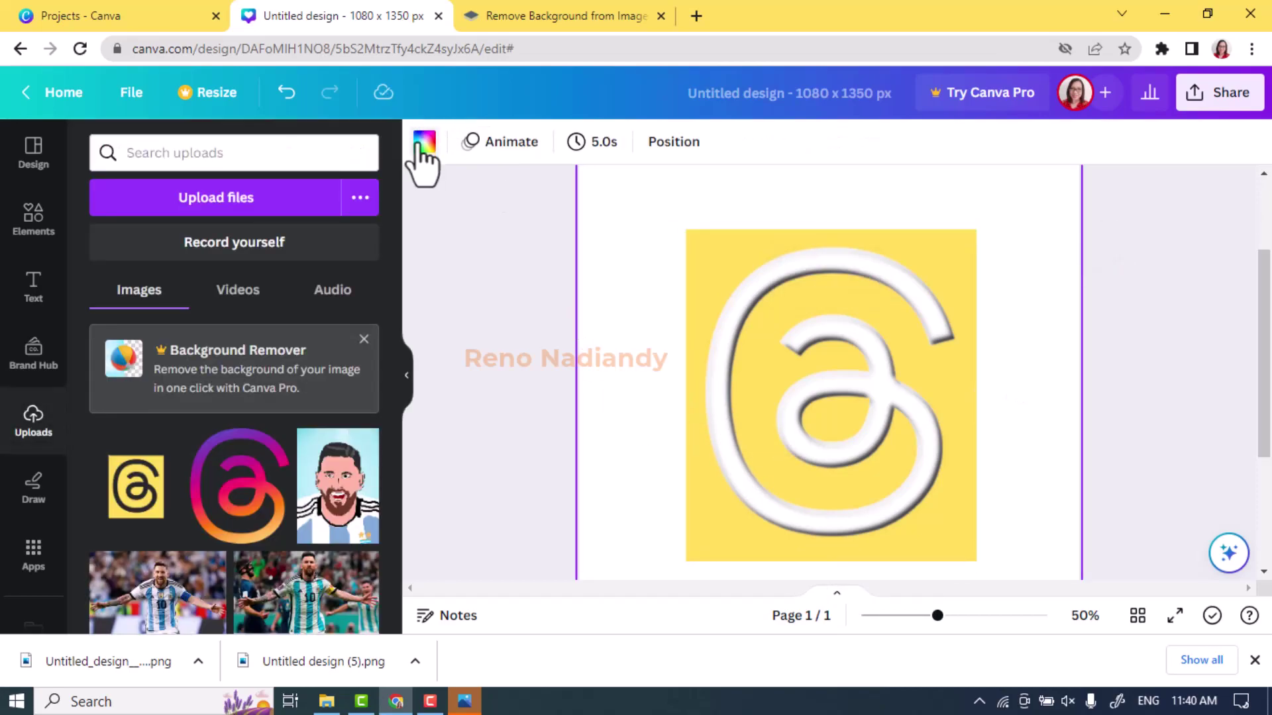
pyautogui.click(424, 141)
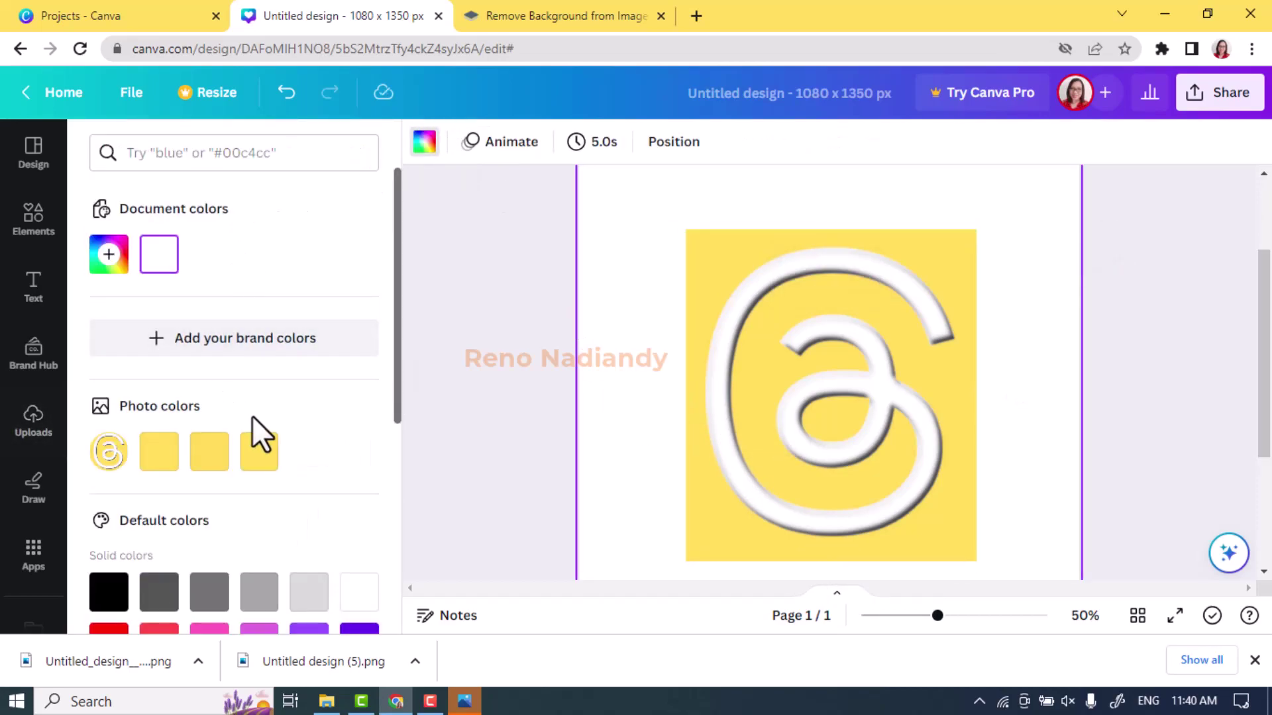
pyautogui.scroll(-5, 251, 416)
pyautogui.click(259, 361)
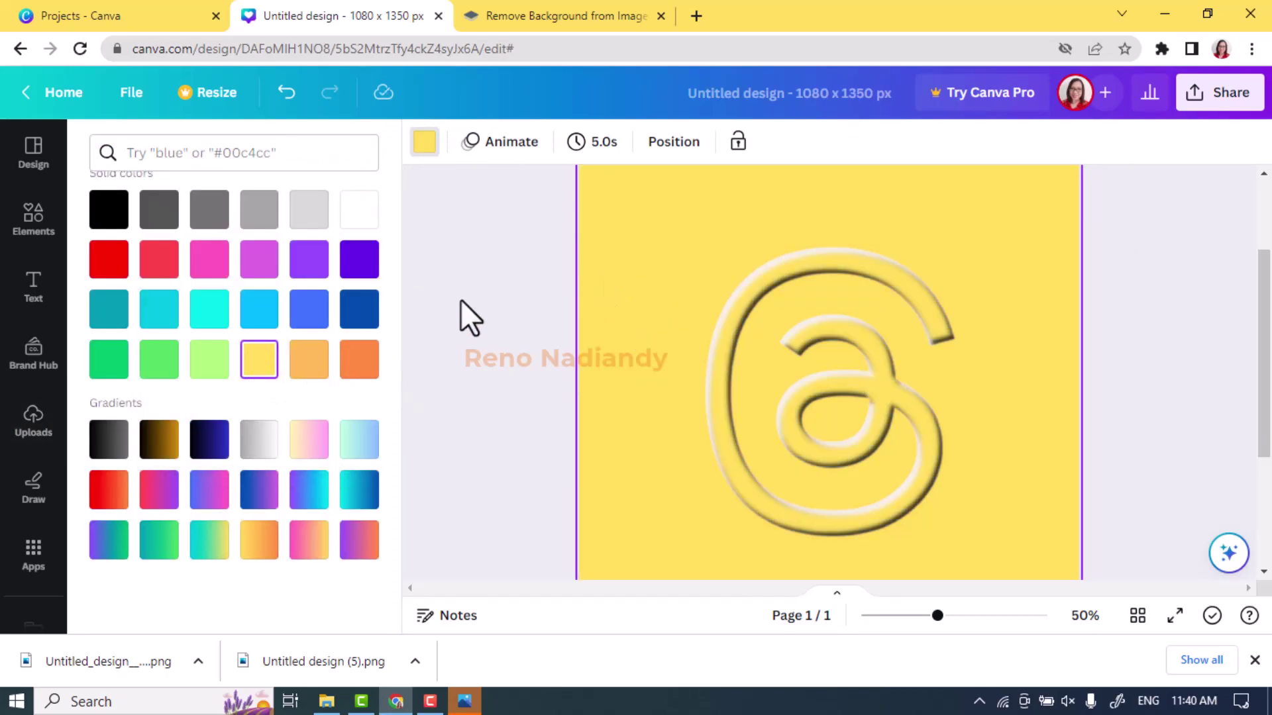
pyautogui.click(29, 427)
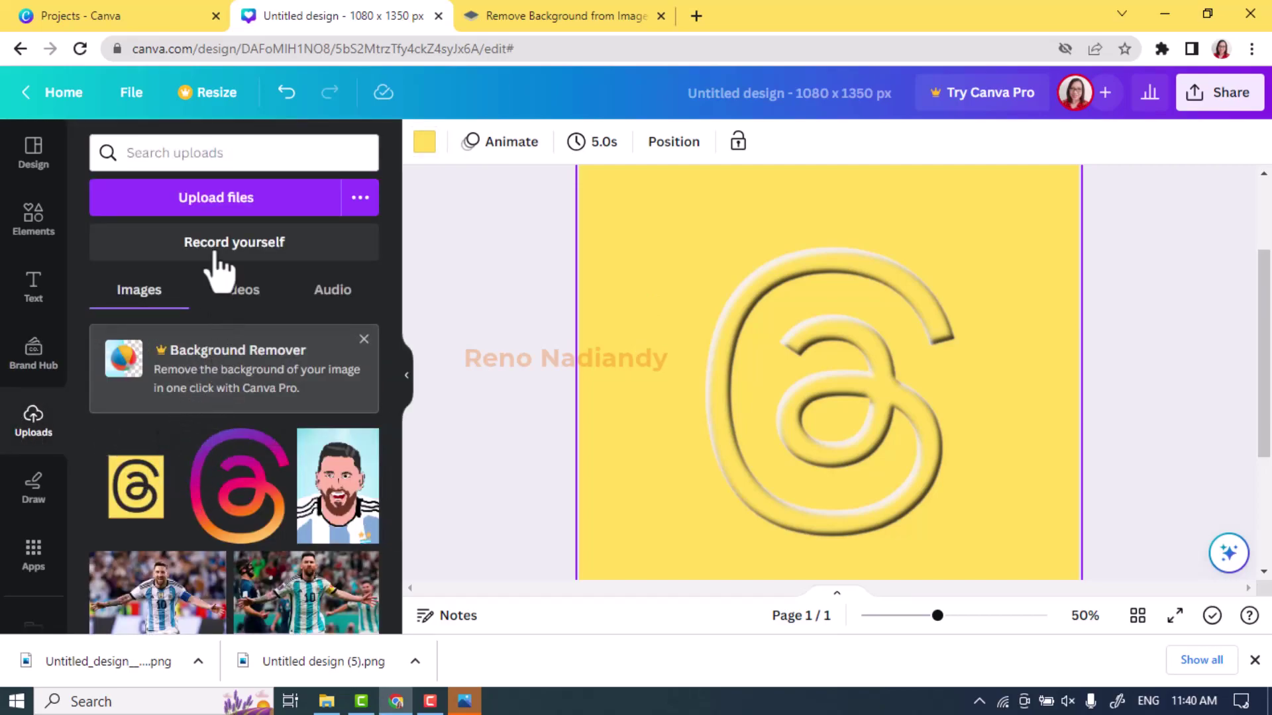
# - Add the 30.1s gold texture clip from uploaded videos and trim it to 5.0 seconds
pyautogui.click(239, 295)
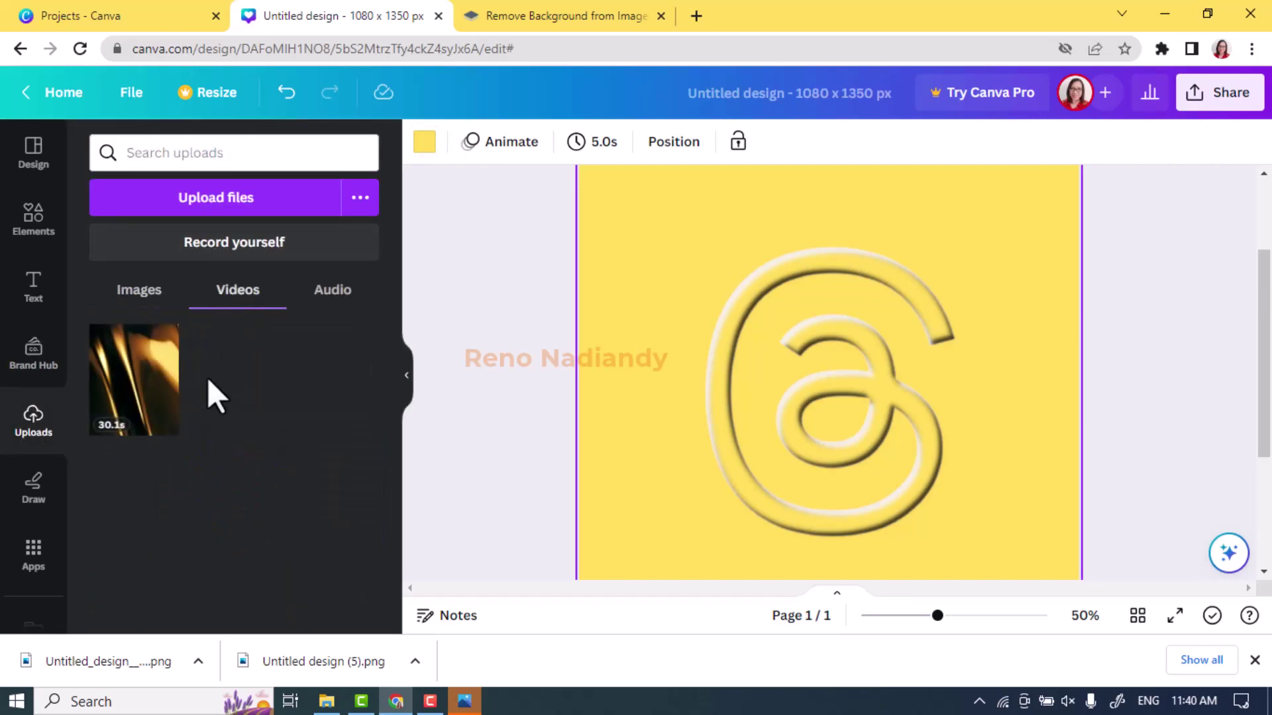
pyautogui.click(151, 407)
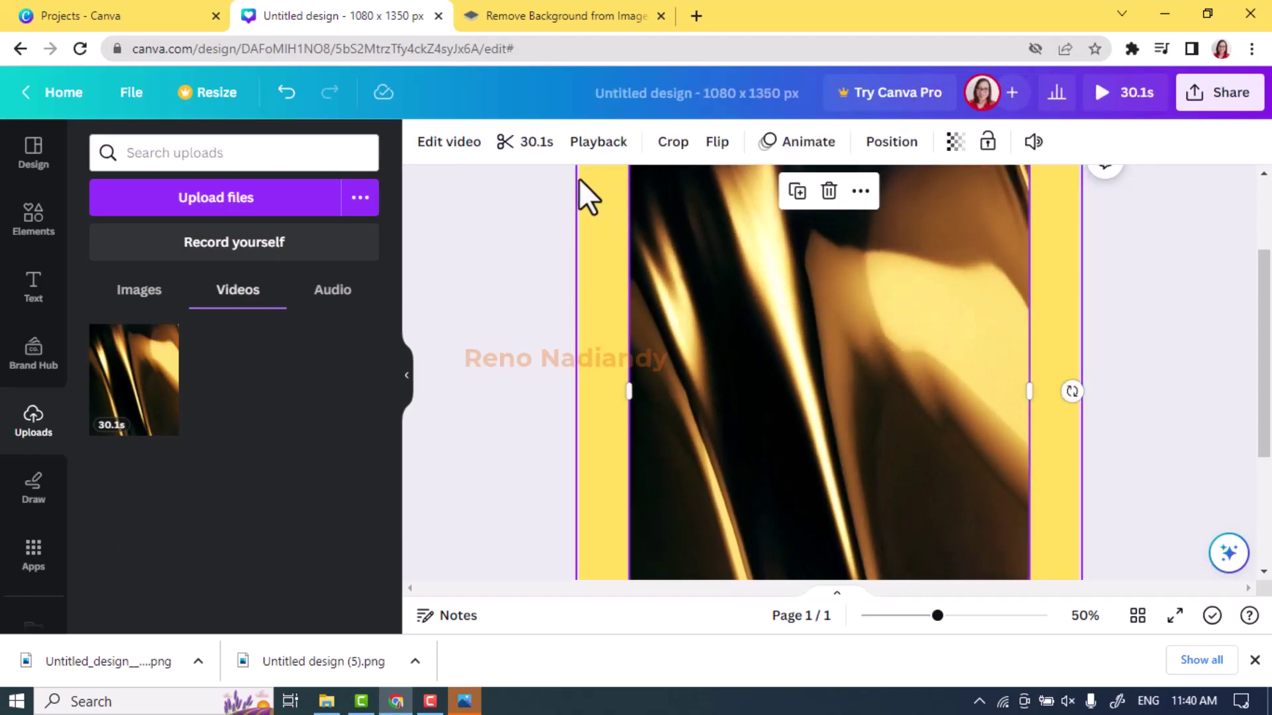
pyautogui.click(528, 147)
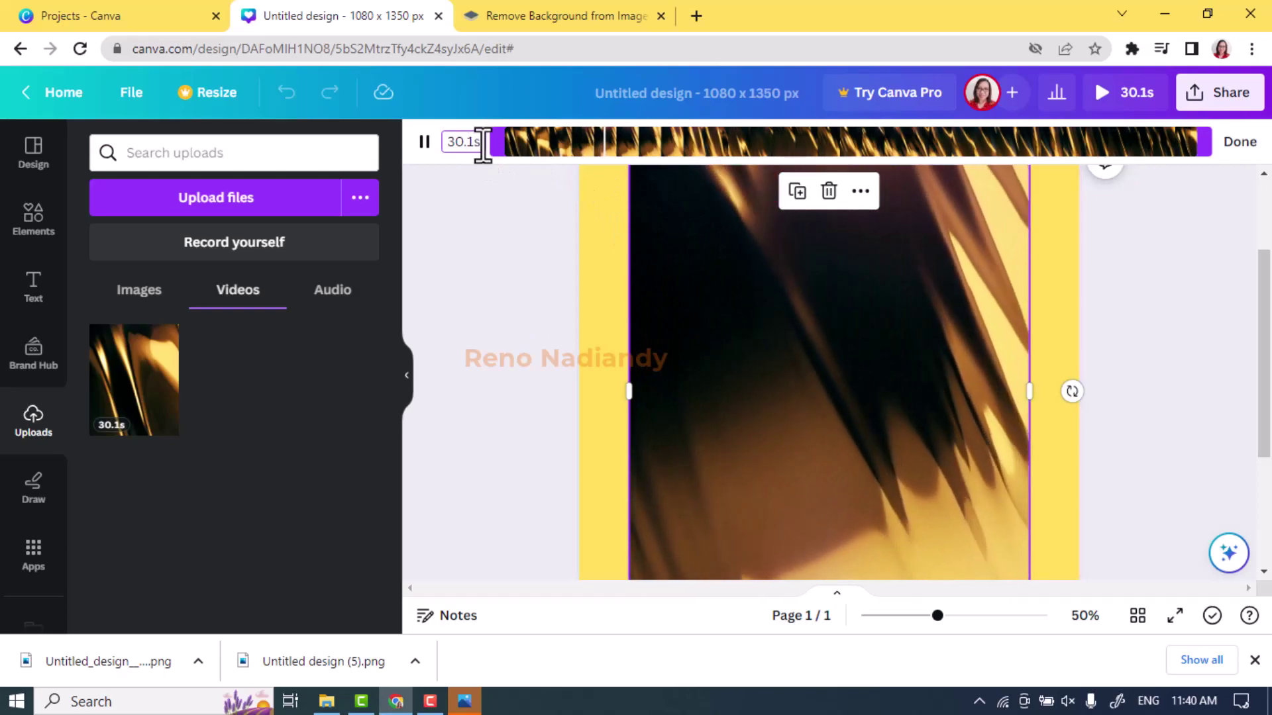
pyautogui.press('BackSpace')
pyautogui.press('BackSpace')
pyautogui.press('BackSpace')
pyautogui.press('BackSpace')
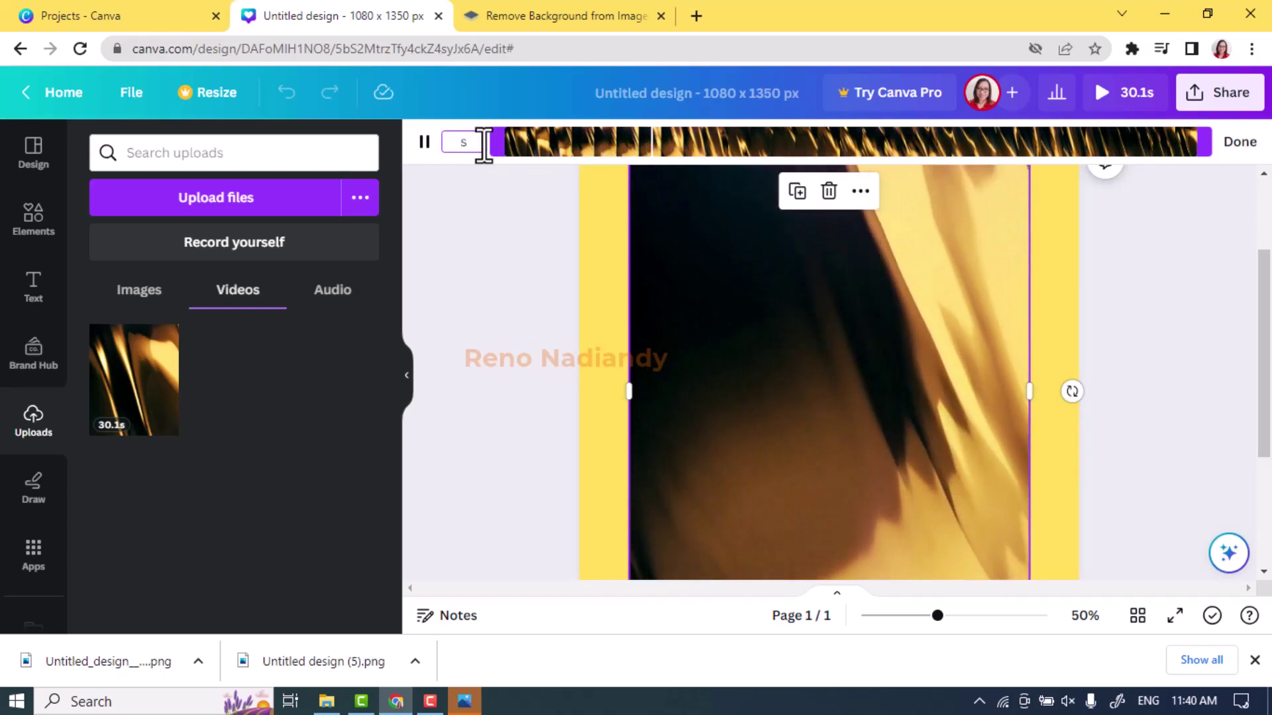
pyautogui.write('5')
pyautogui.press('Return')
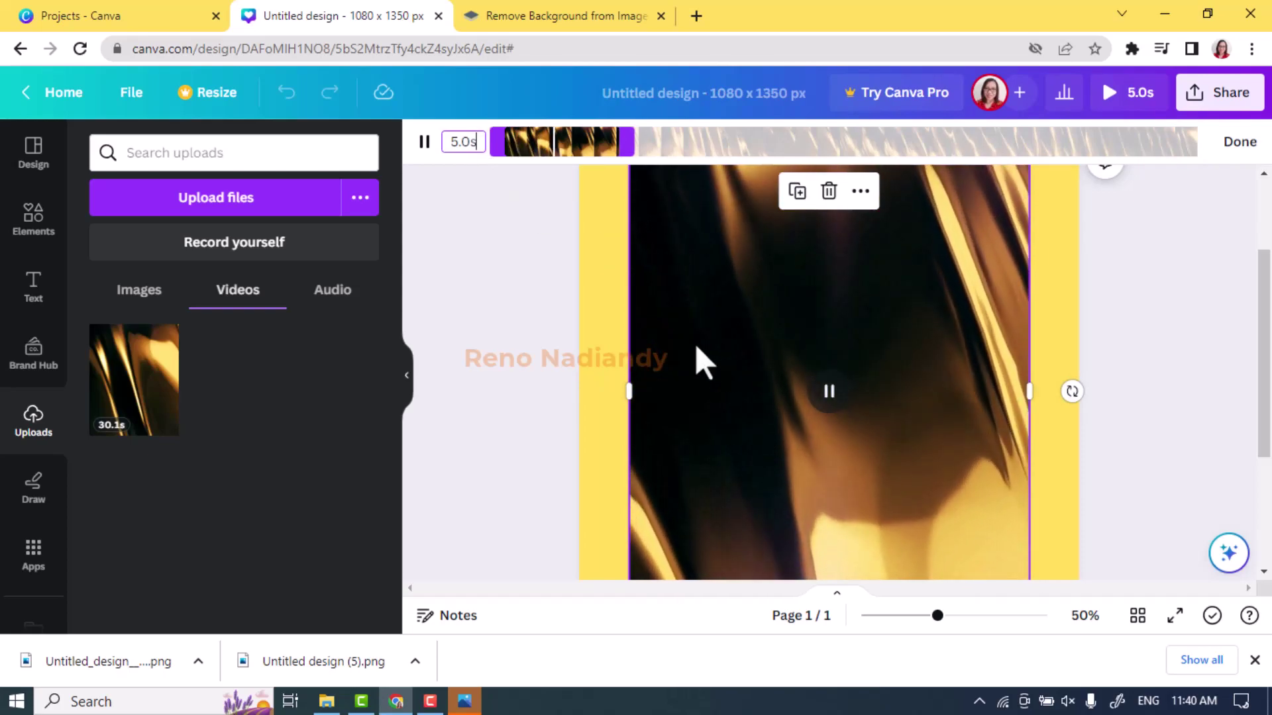
# - Send the gold video one layer back, behind the Threads logo image
pyautogui.rightClick(701, 351)
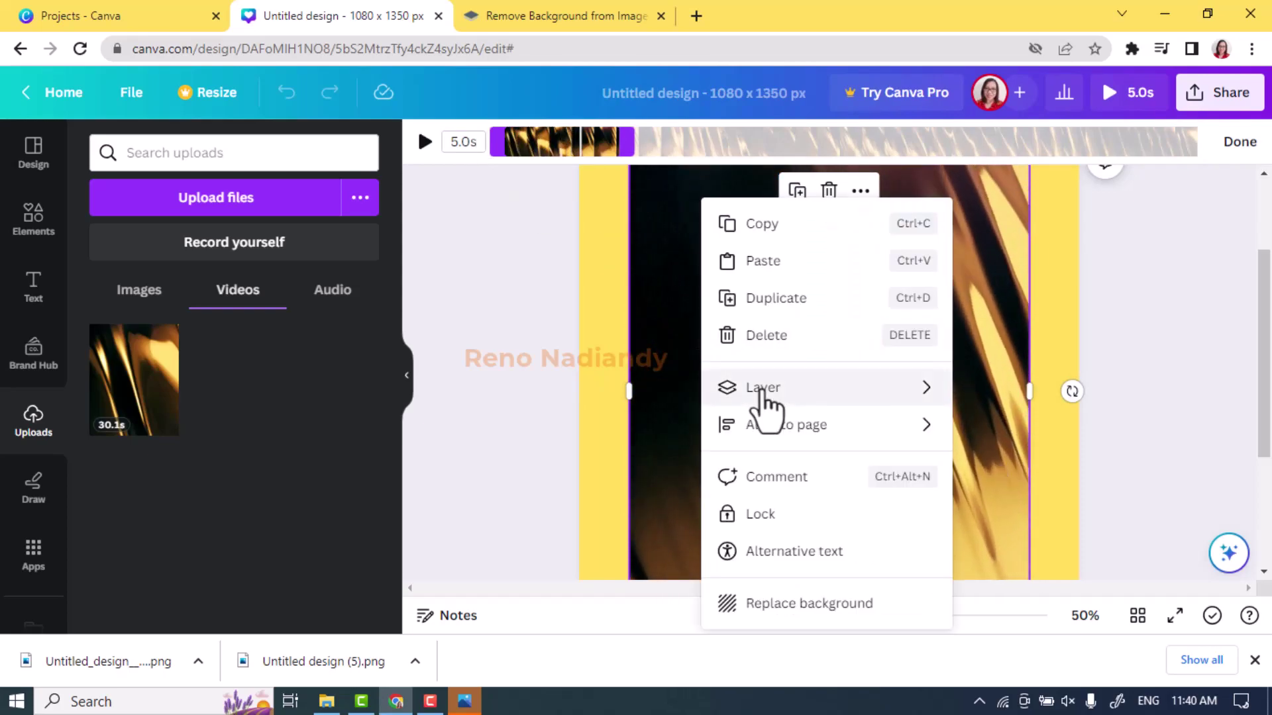
pyautogui.moveTo(763, 392)
pyautogui.click(1065, 471)
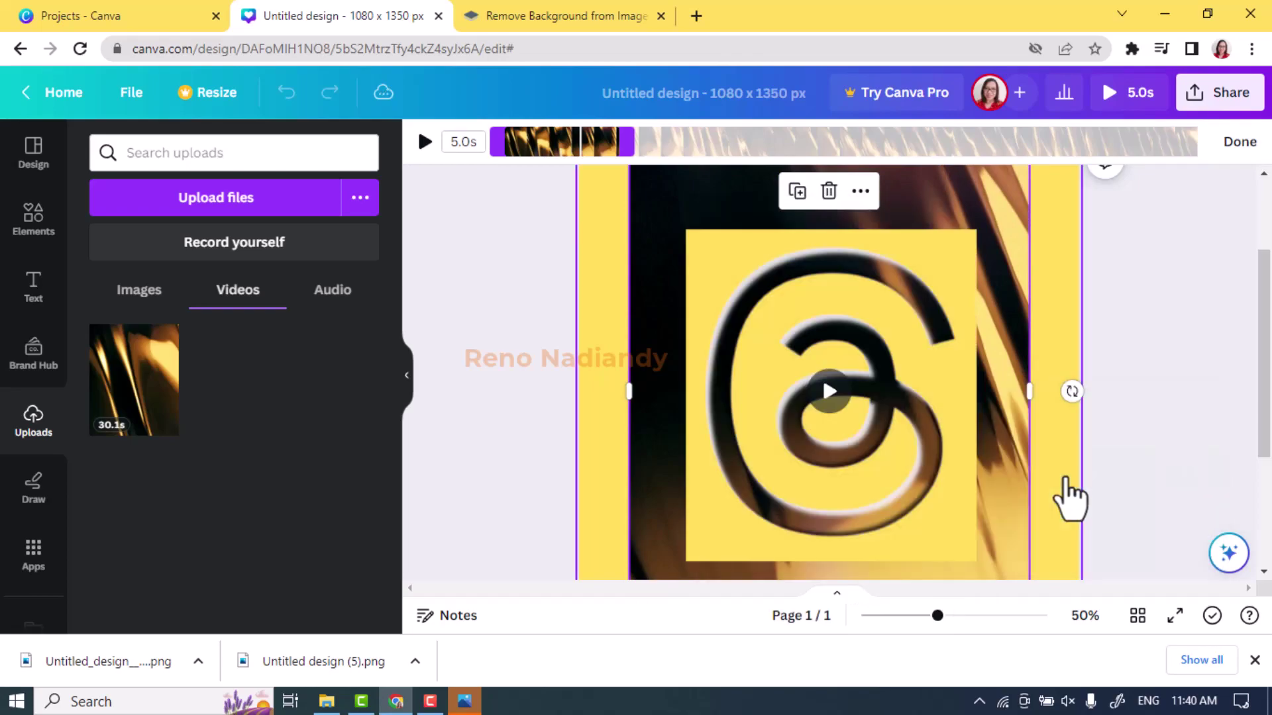
# - Resize, reposition and crop the gold video to fit behind the logo's strokes
pyautogui.moveTo(1025, 386)
pyautogui.mouseDown()
pyautogui.moveTo(965, 388)
pyautogui.moveTo(1004, 399)
pyautogui.mouseUp()
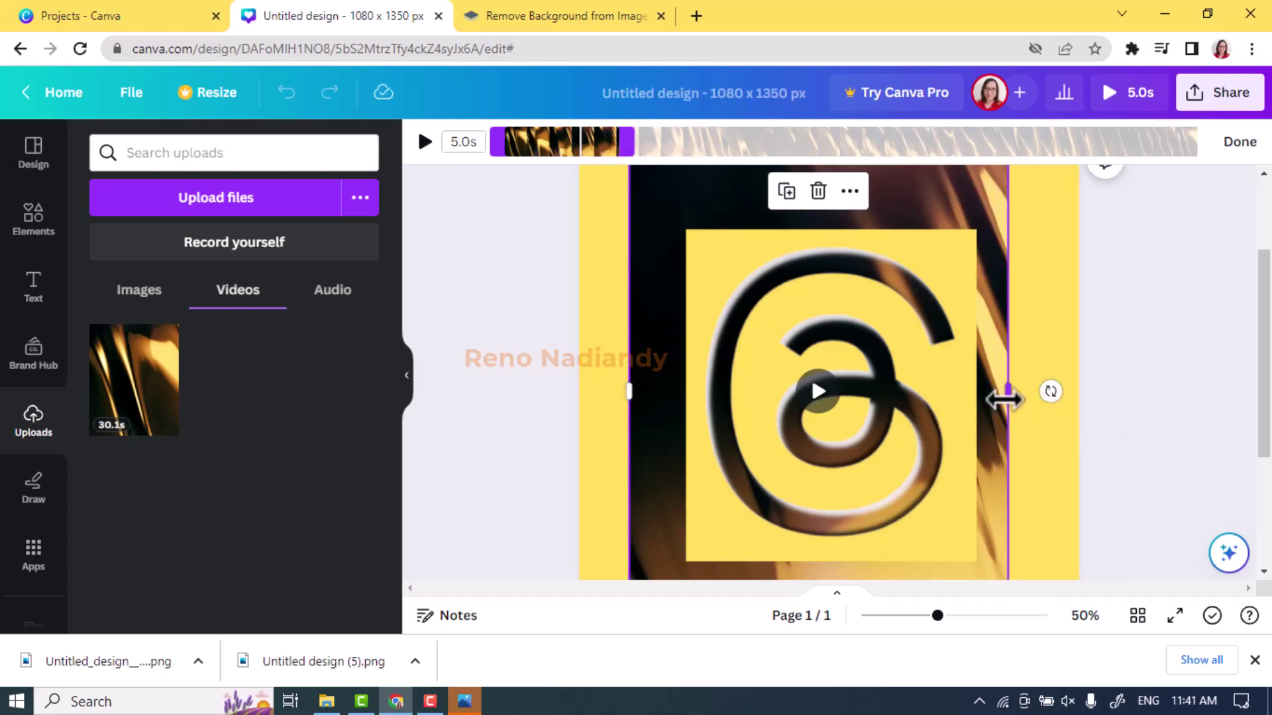
pyautogui.scroll(2, 1002, 397)
pyautogui.moveTo(1004, 274); pyautogui.dragTo(942, 379)
pyautogui.moveTo(670, 457); pyautogui.dragTo(683, 432)
pyautogui.scroll(-4, 695, 462)
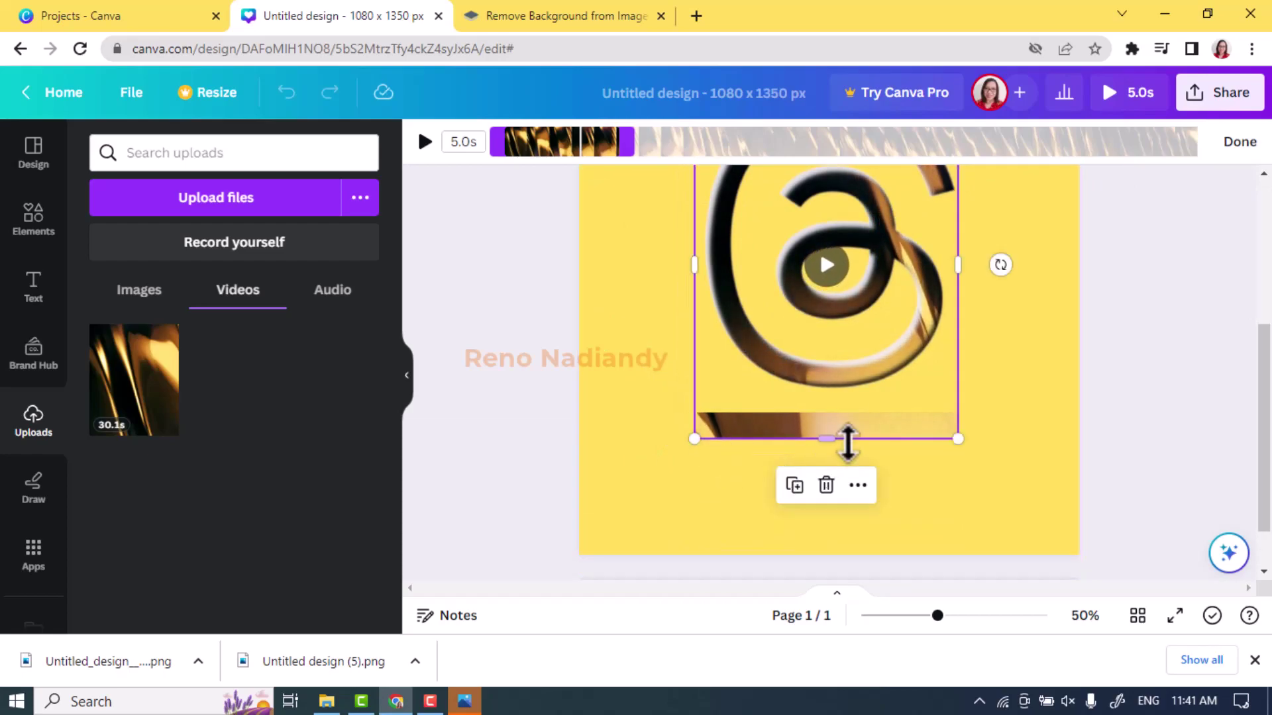
pyautogui.moveTo(842, 445); pyautogui.dragTo(843, 404)
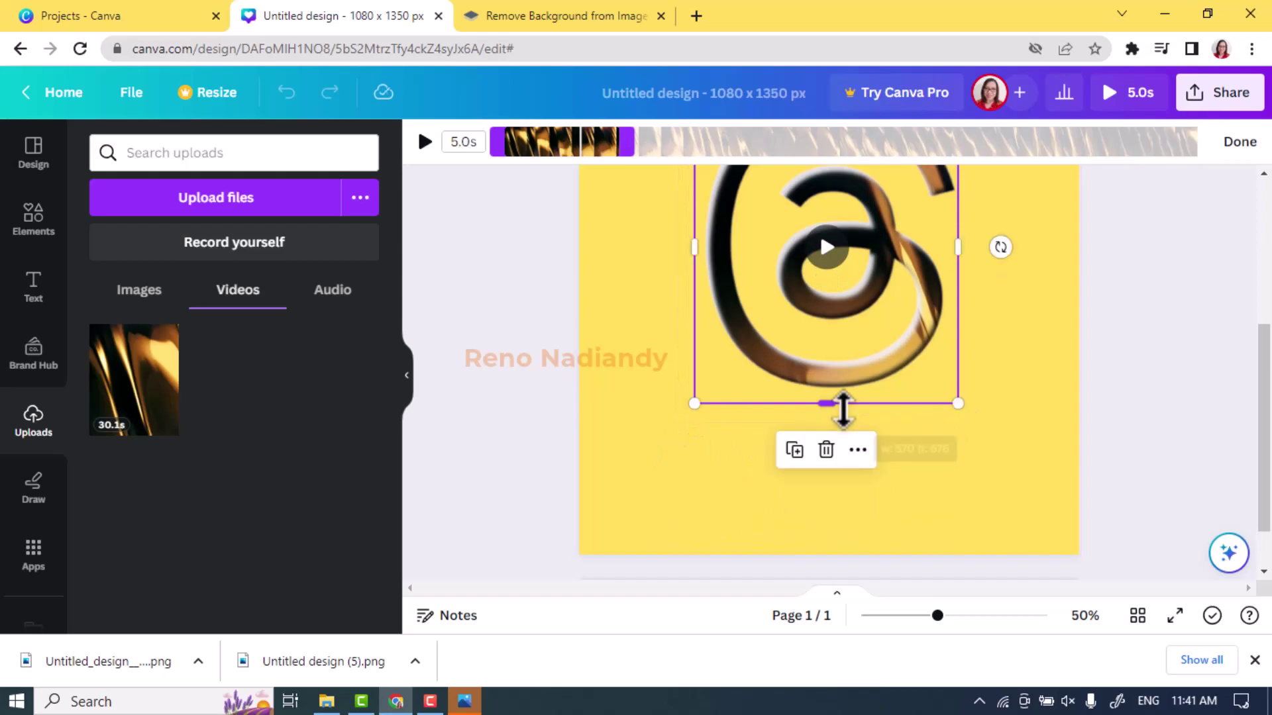
pyautogui.click(1054, 388)
pyautogui.scroll(3, 1053, 387)
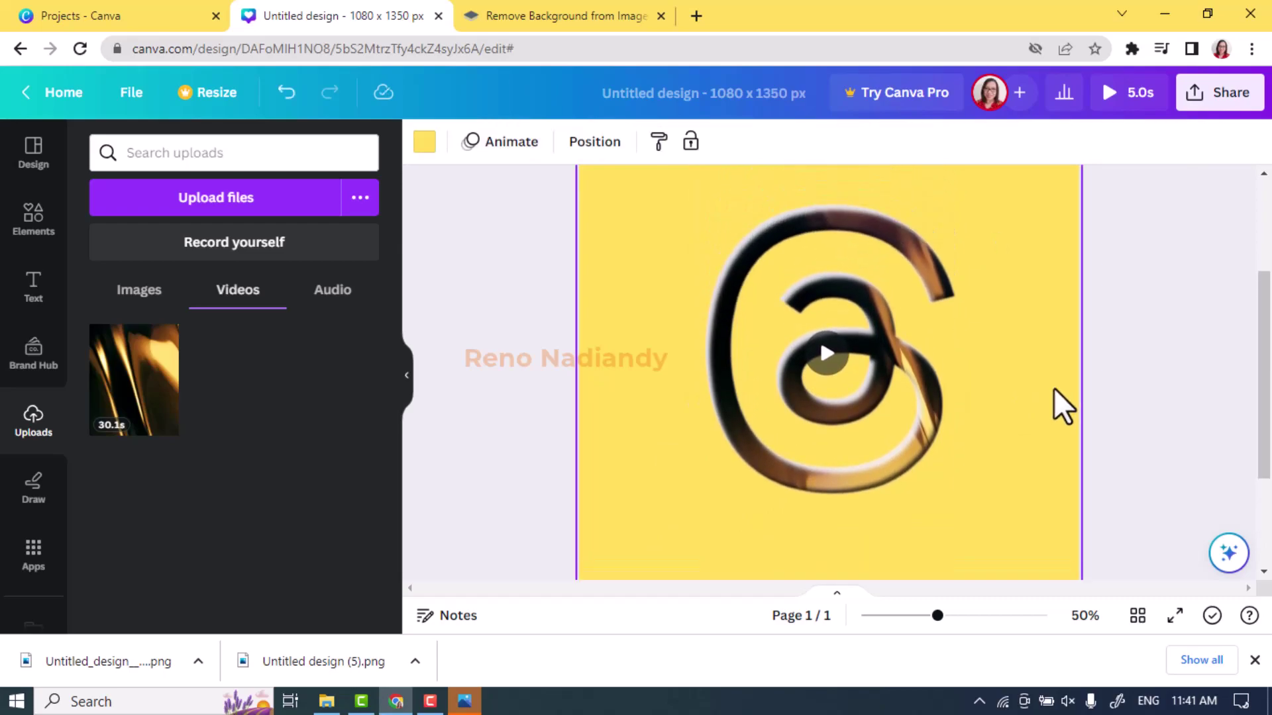
# - Download the design as an MP4 video and close the download confirmation panel
pyautogui.click(1224, 100)
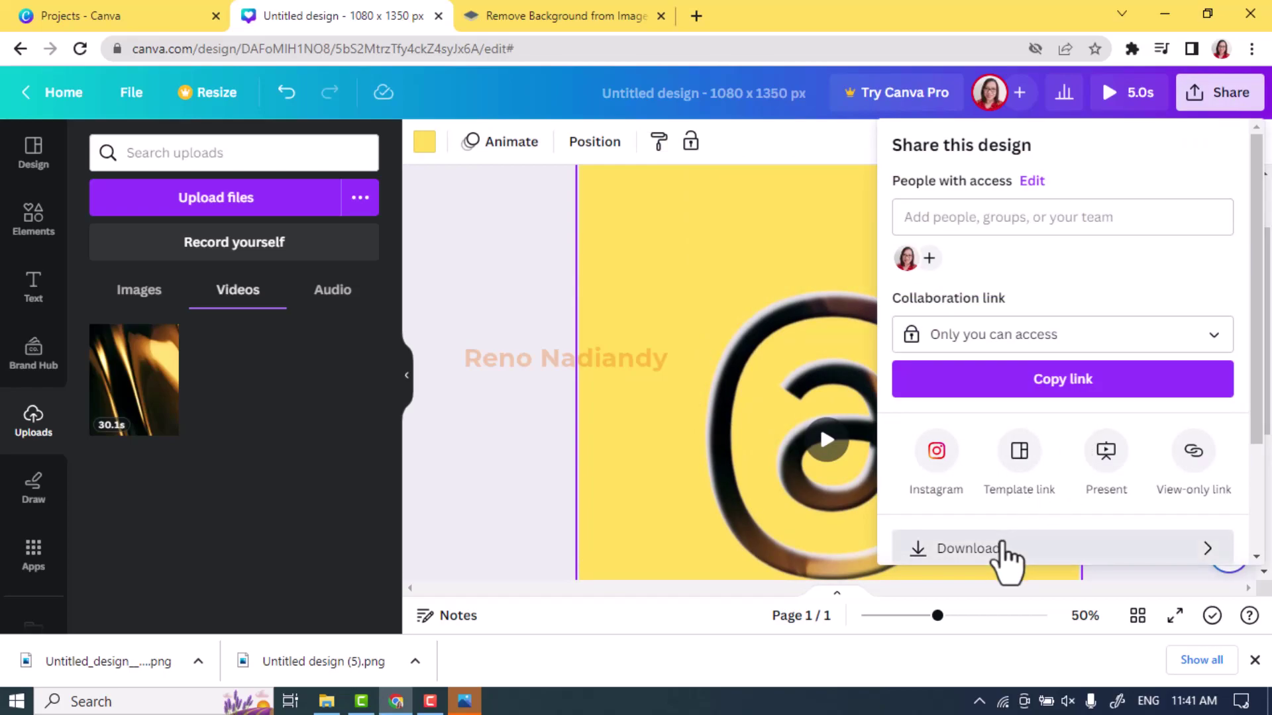
pyautogui.click(1000, 551)
pyautogui.click(1086, 398)
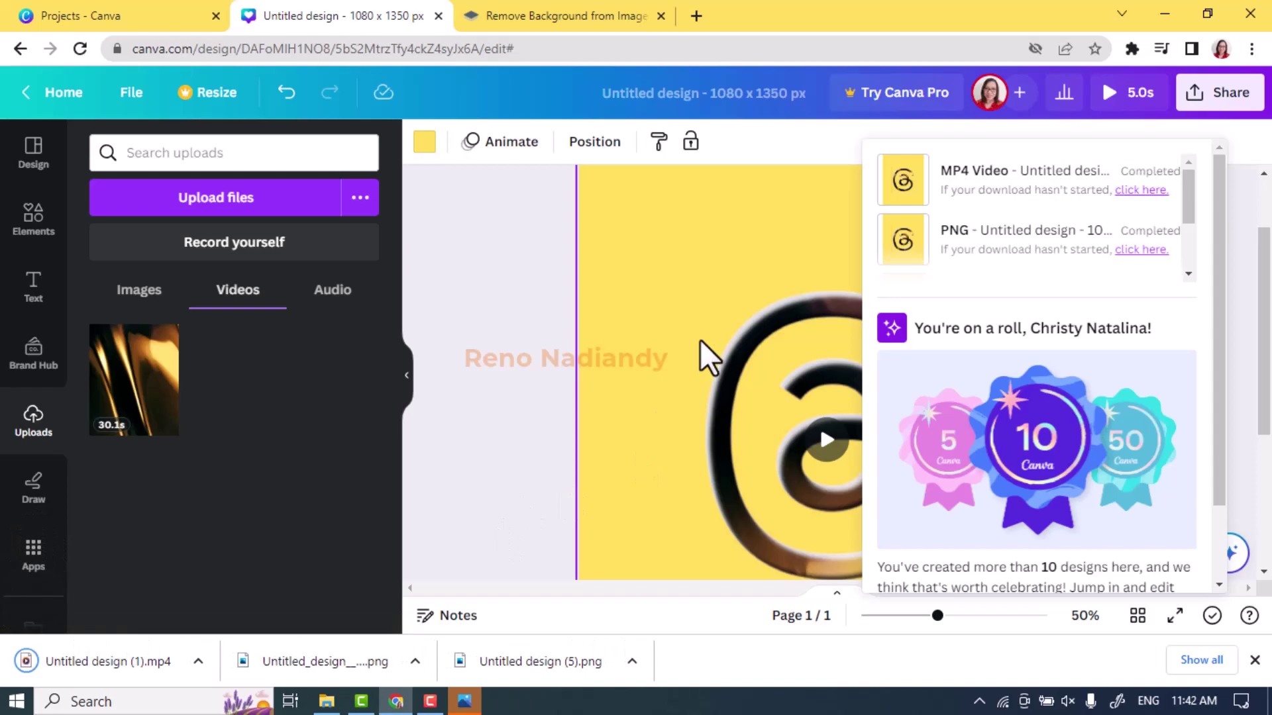
pyautogui.click(502, 242)
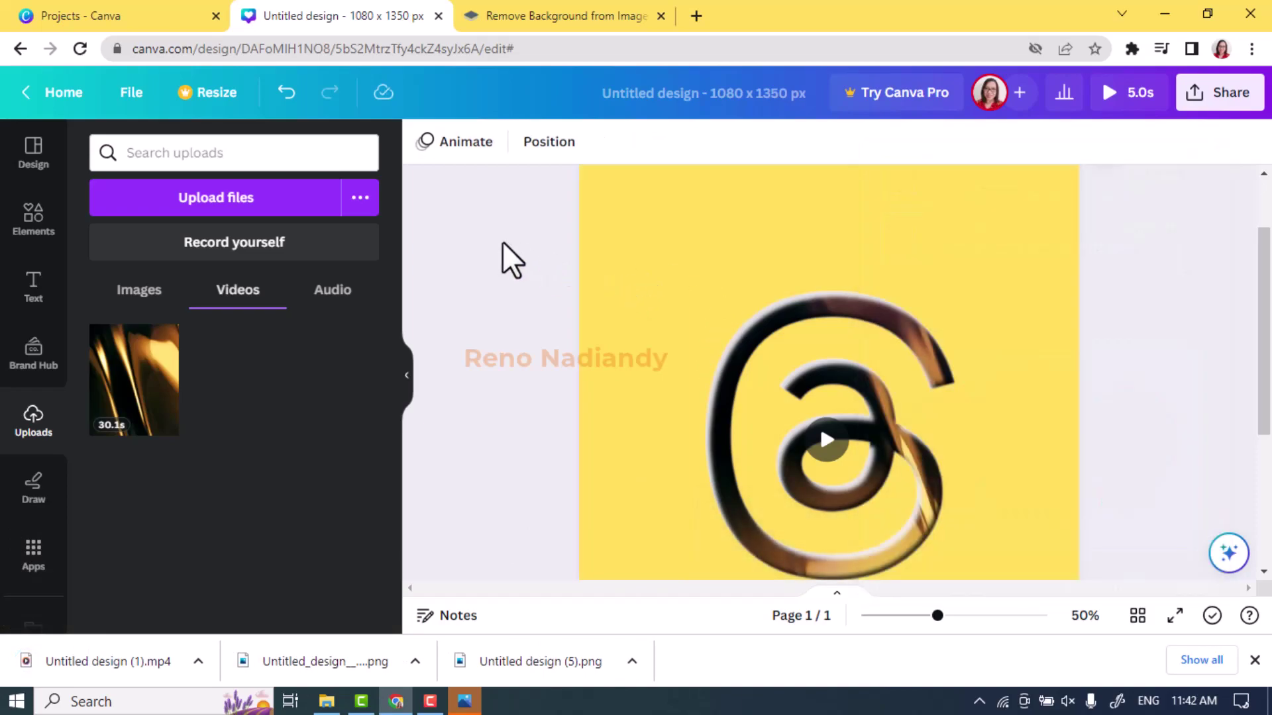
# - Open a new Chrome tab and search the web for 'unscreen'
pyautogui.click(700, 14)
pyautogui.write('unscreen')
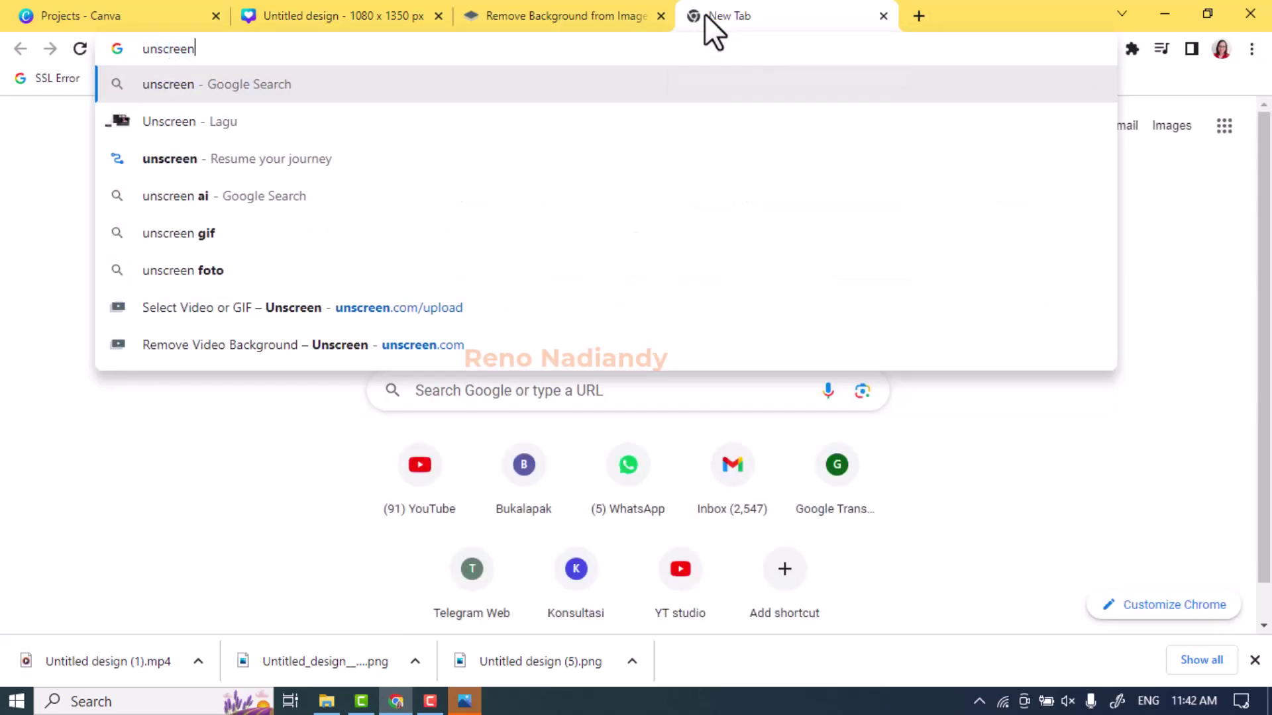
pyautogui.press('Return')
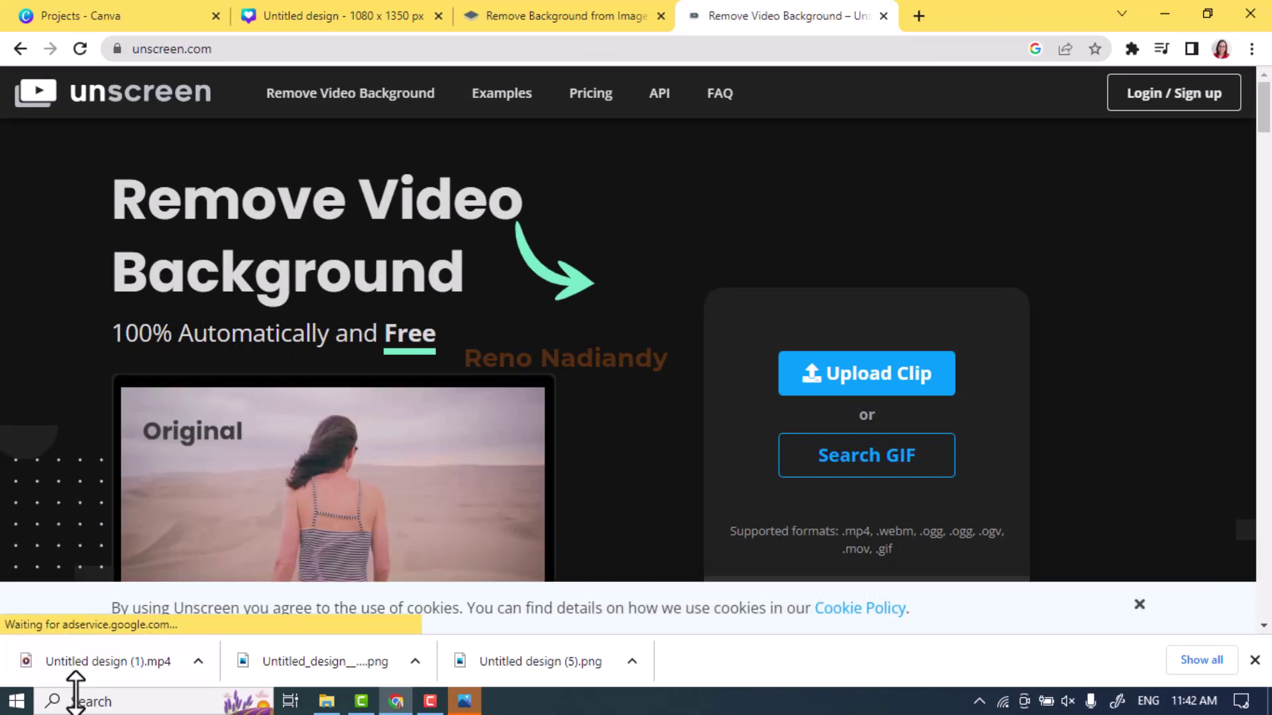
# - Drop the downloaded 'Untitled design (1).mp4' onto Unscreen to remove its background
pyautogui.click(73, 671)
pyautogui.moveTo(73, 671); pyautogui.dragTo(533, 317)
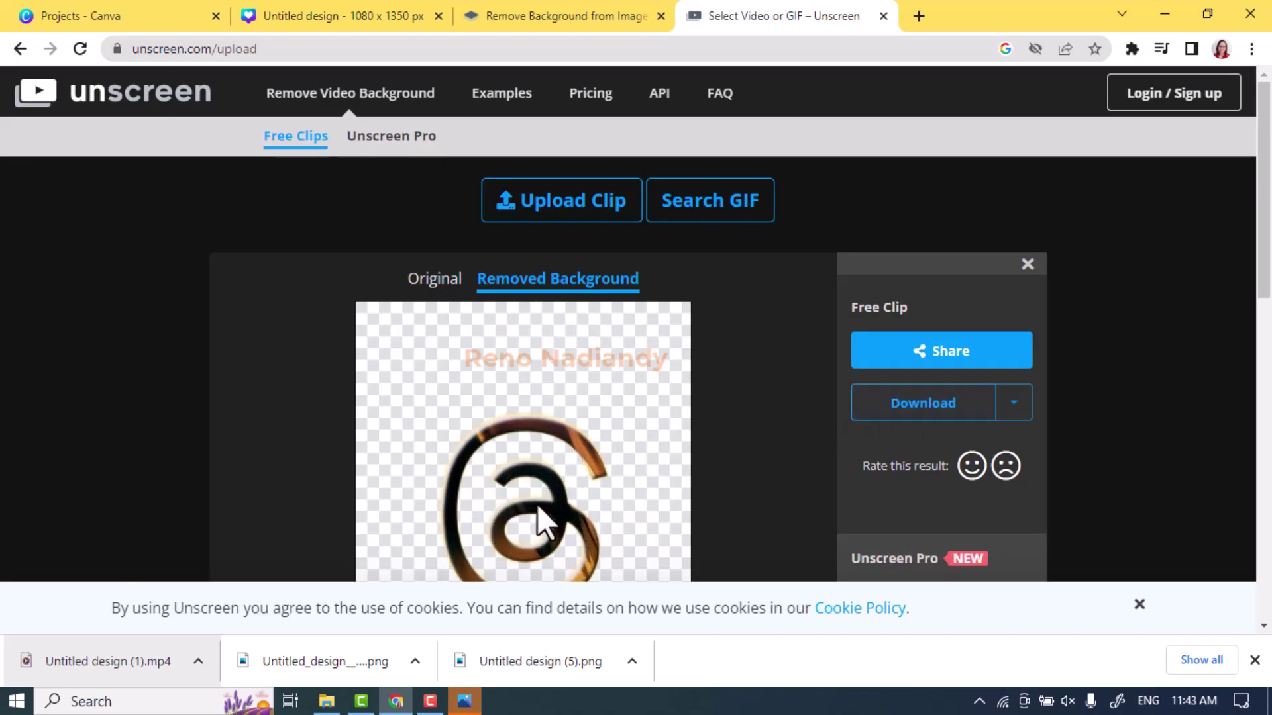
# - Download the background-free logo clip as a GIF, then view the other download formats
pyautogui.click(926, 407)
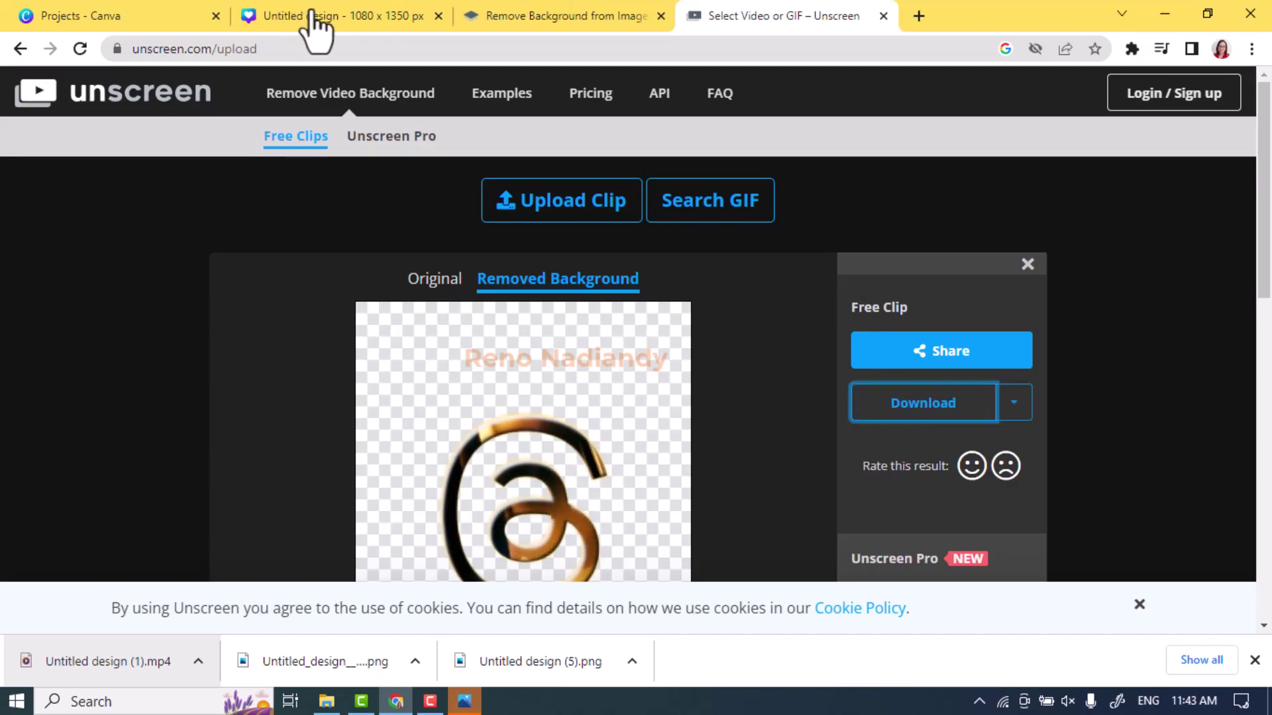
pyautogui.click(1014, 404)
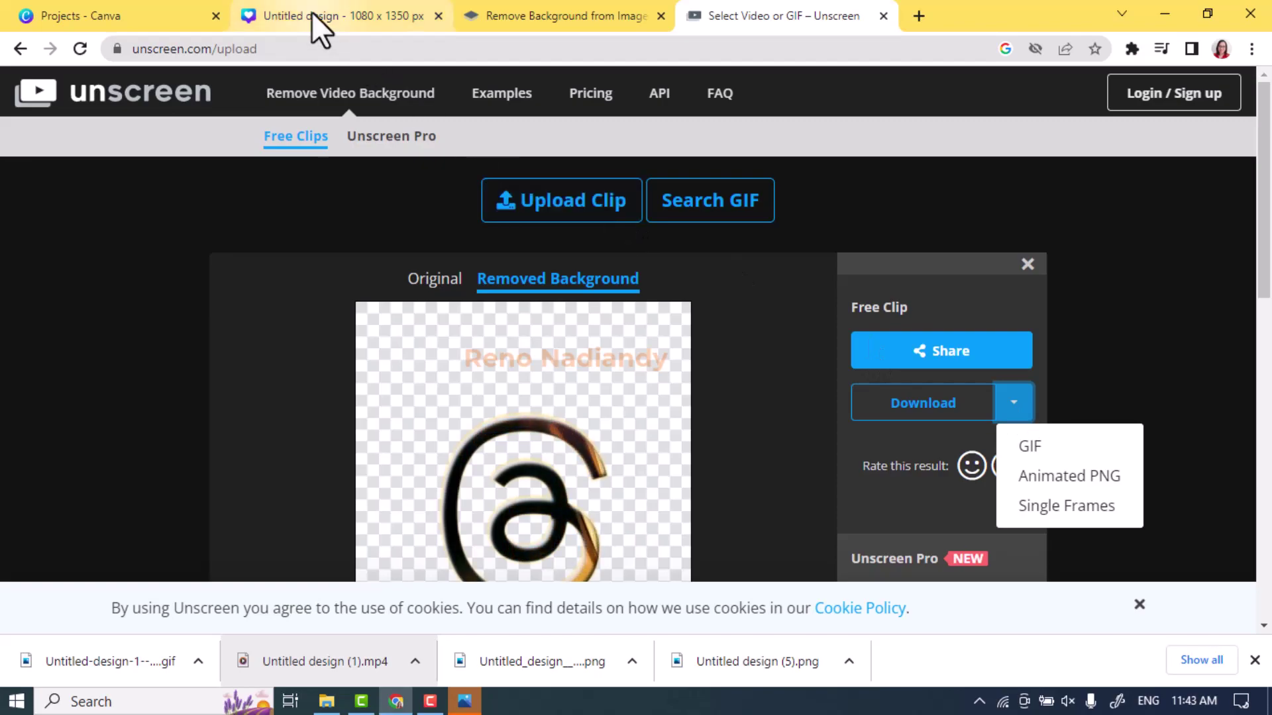
# - Delete the old logo video at 34% zoom and place the transparent Threads GIF on the page
pyautogui.moveTo(309, 8)
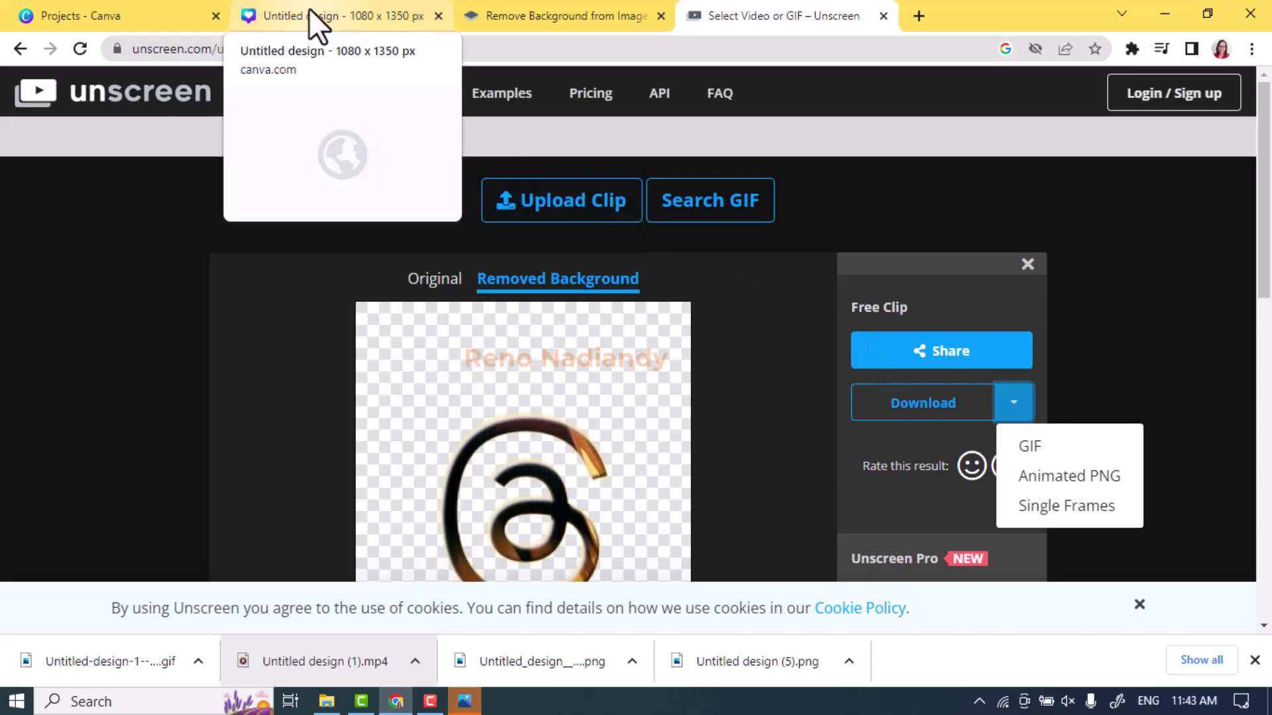
pyautogui.click(453, 181)
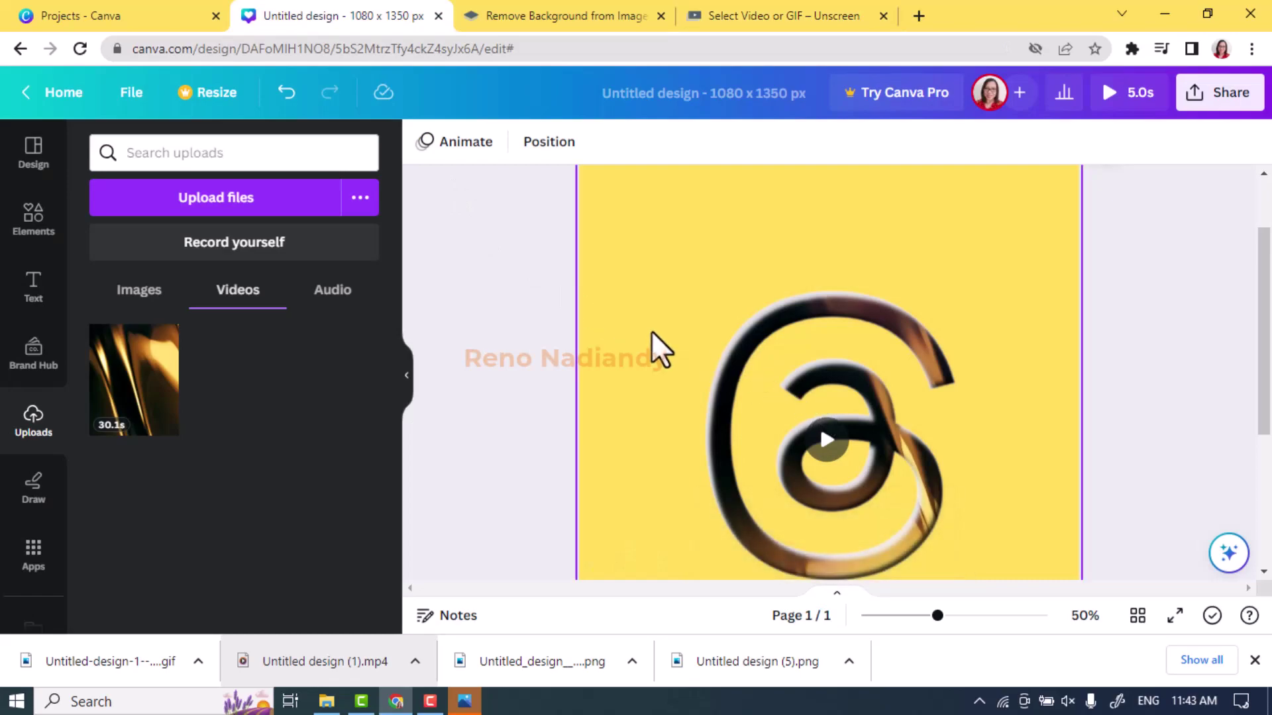
pyautogui.click(919, 616)
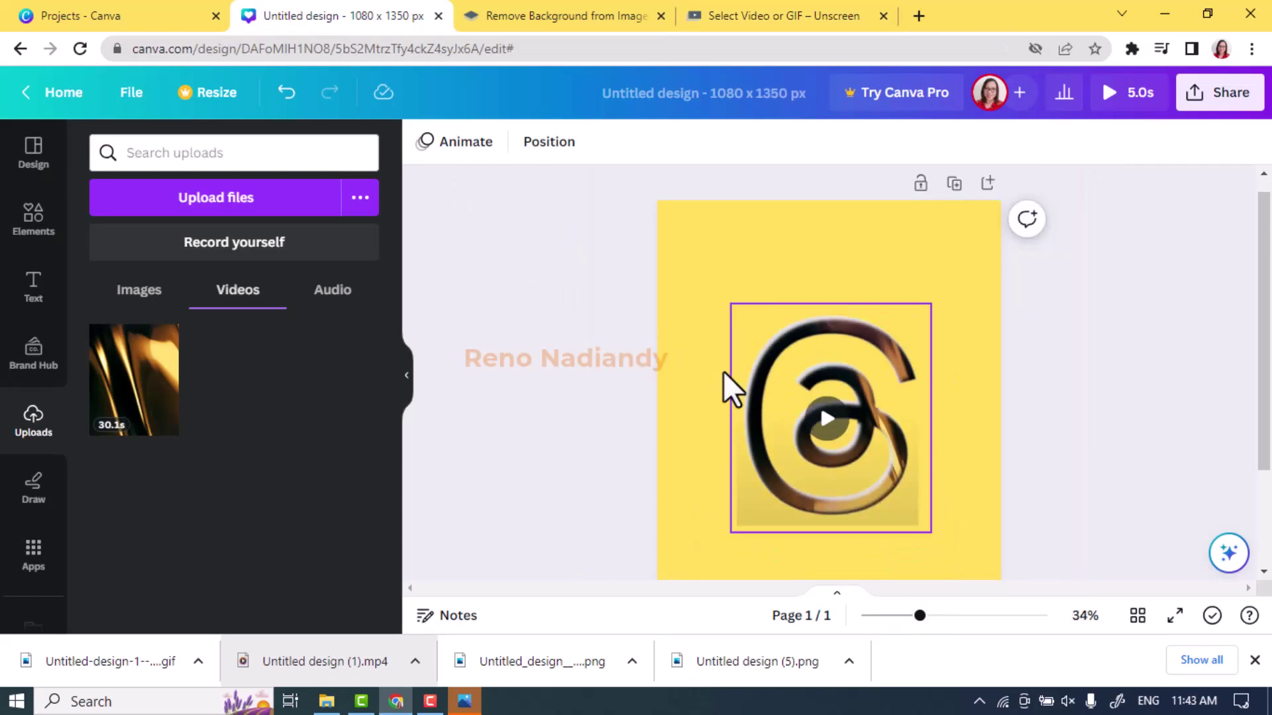
pyautogui.moveTo(679, 343); pyautogui.dragTo(997, 557)
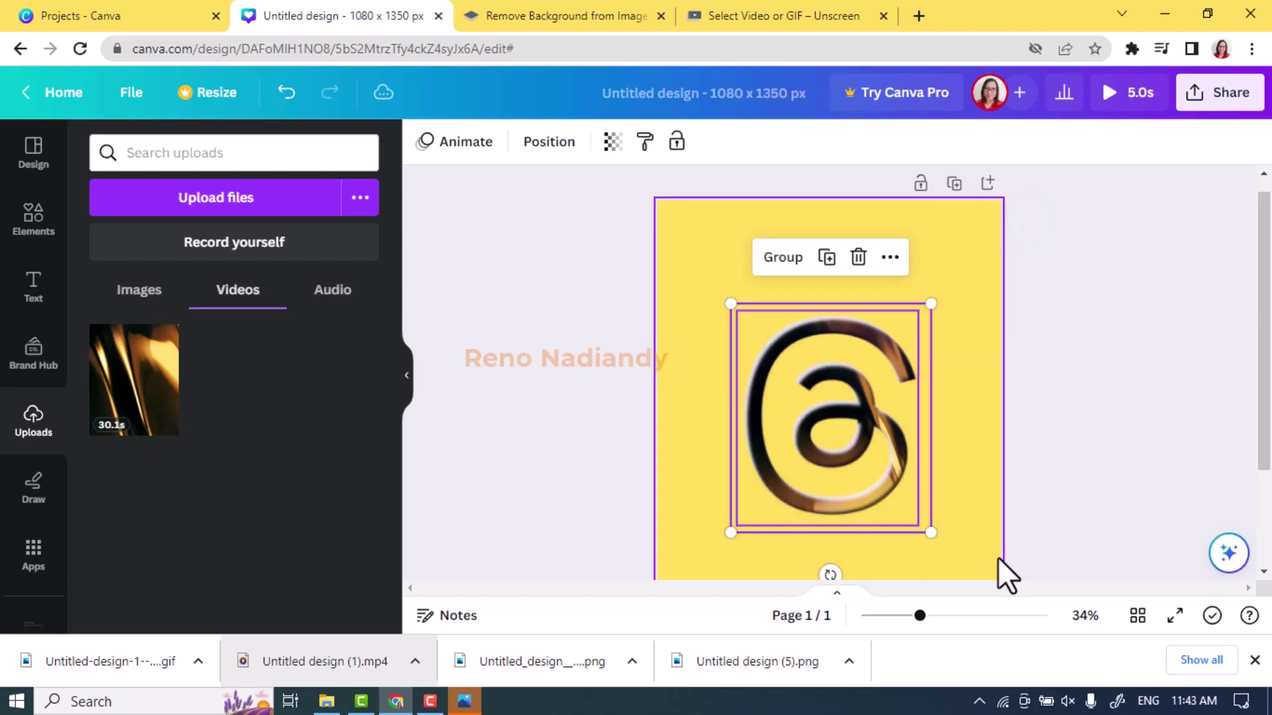
pyautogui.press('Delete')
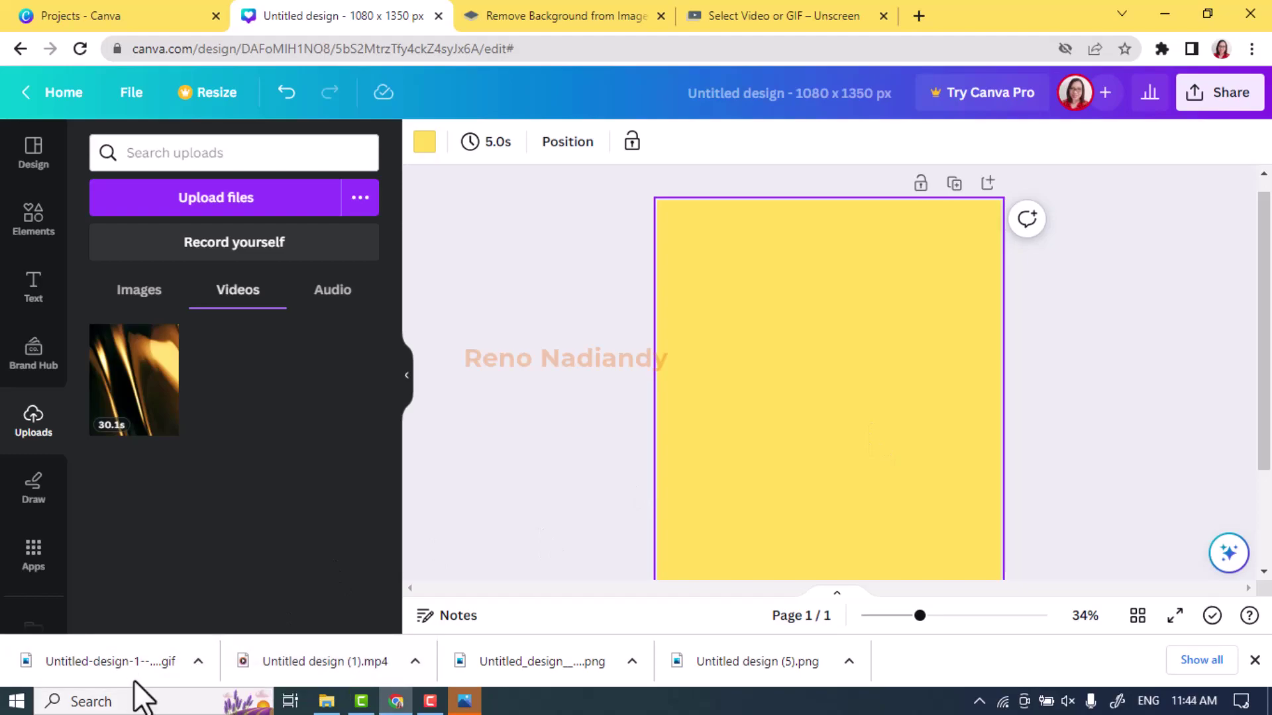
pyautogui.moveTo(133, 668); pyautogui.dragTo(763, 428)
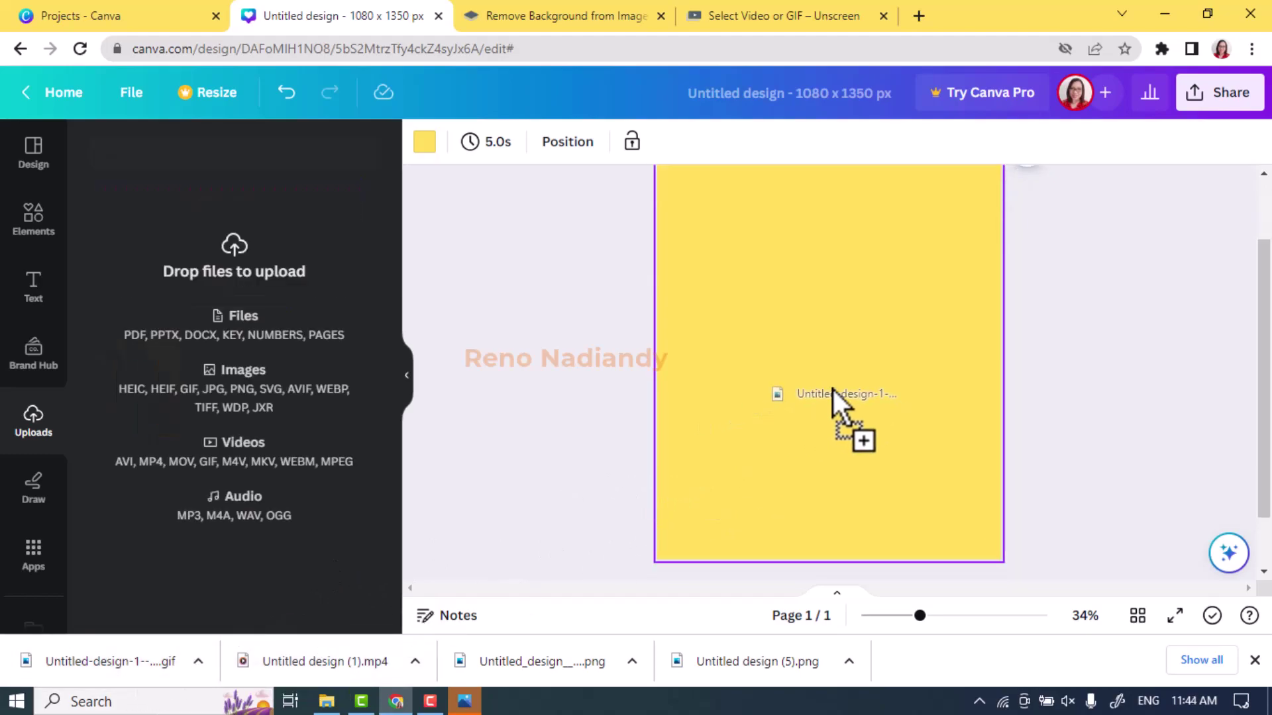
pyautogui.moveTo(833, 389); pyautogui.dragTo(833, 380)
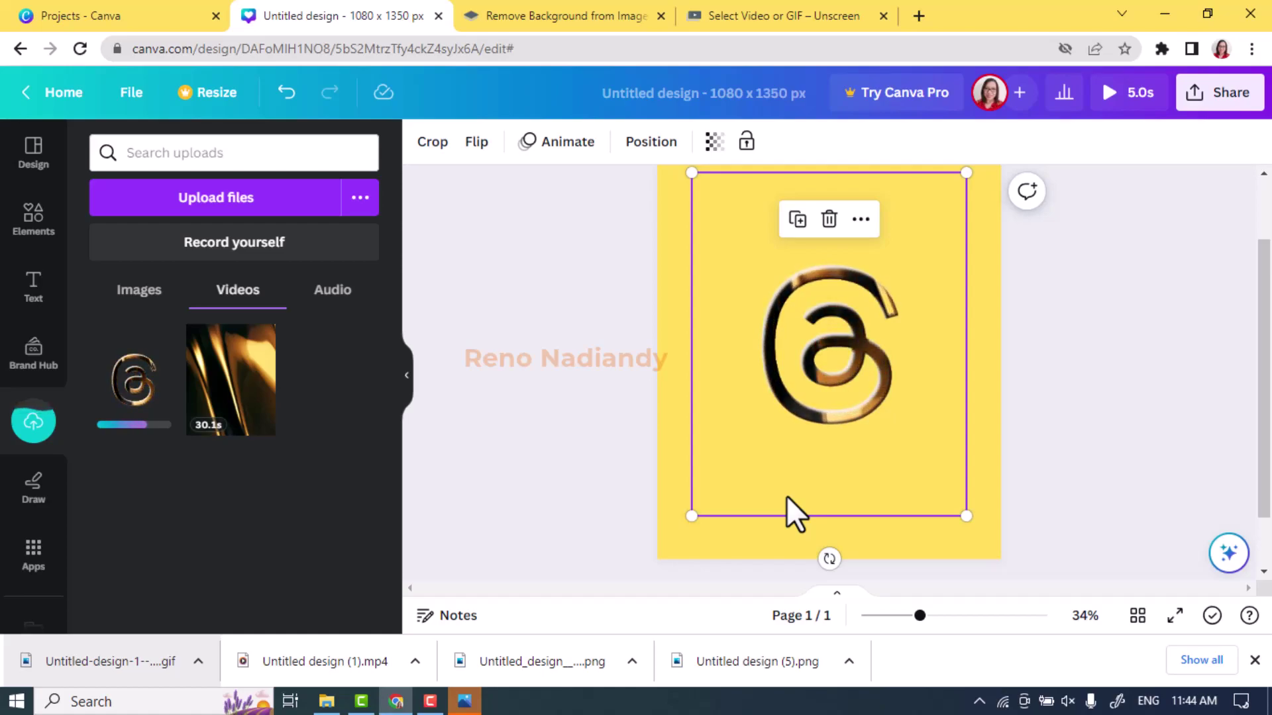
# - Search Elements for 'metal' and browse all the metal photo results
pyautogui.click(746, 551)
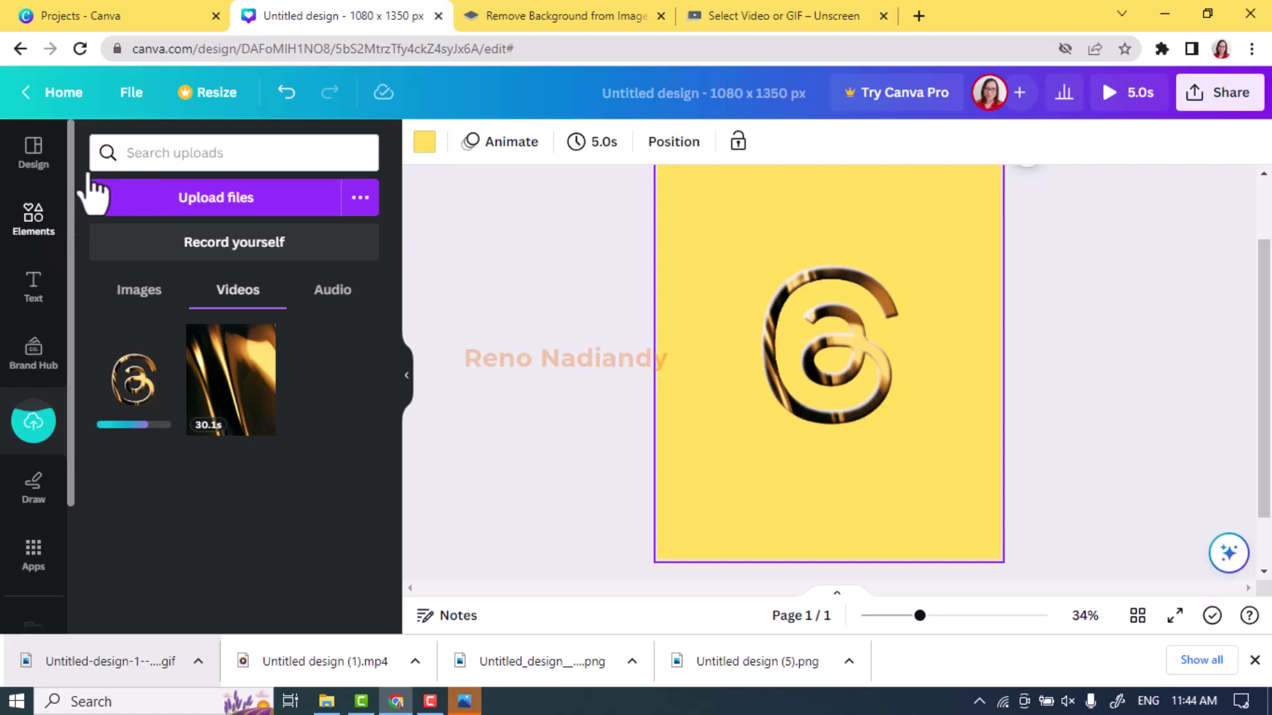
pyautogui.click(32, 225)
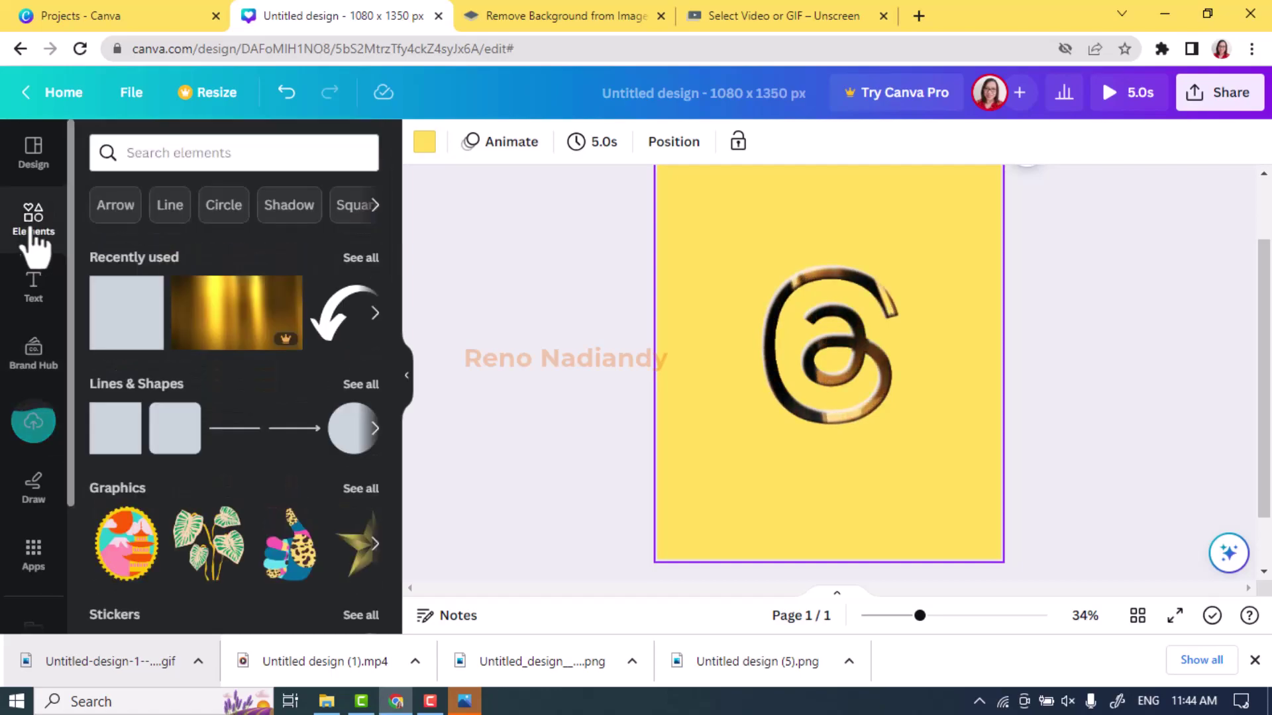
pyautogui.click(169, 158)
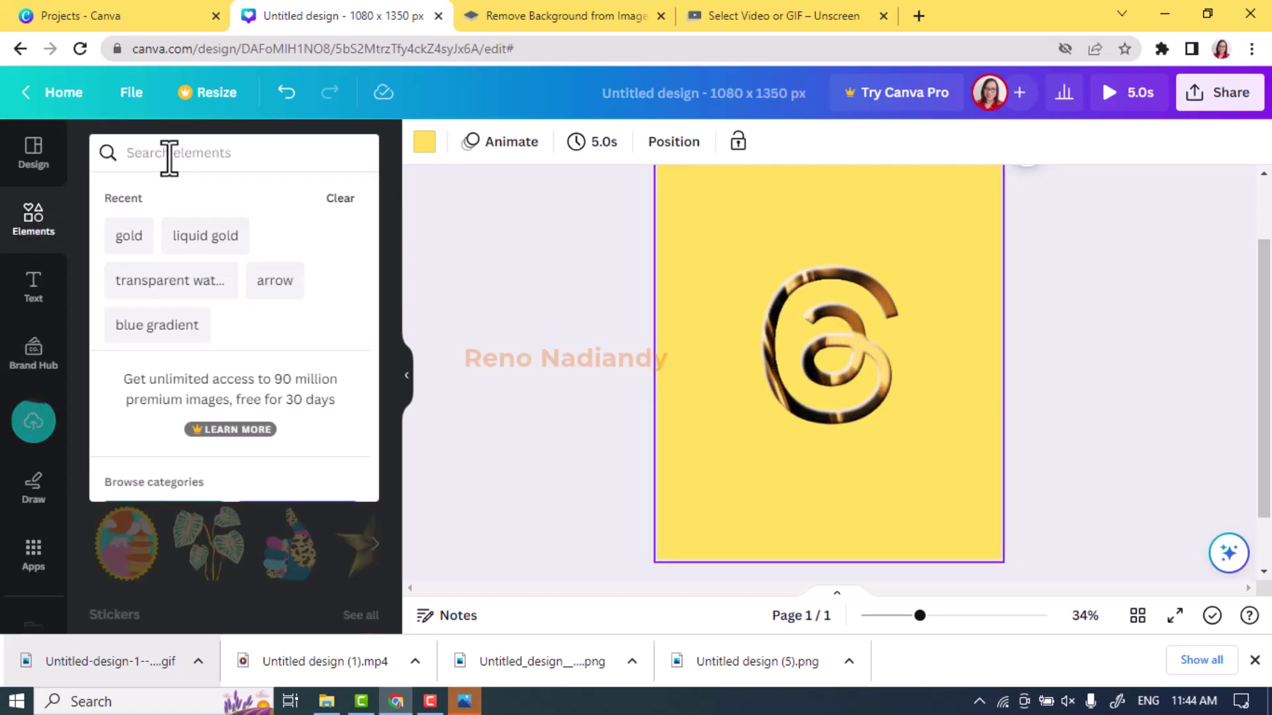
pyautogui.write('metal')
pyautogui.press('Return')
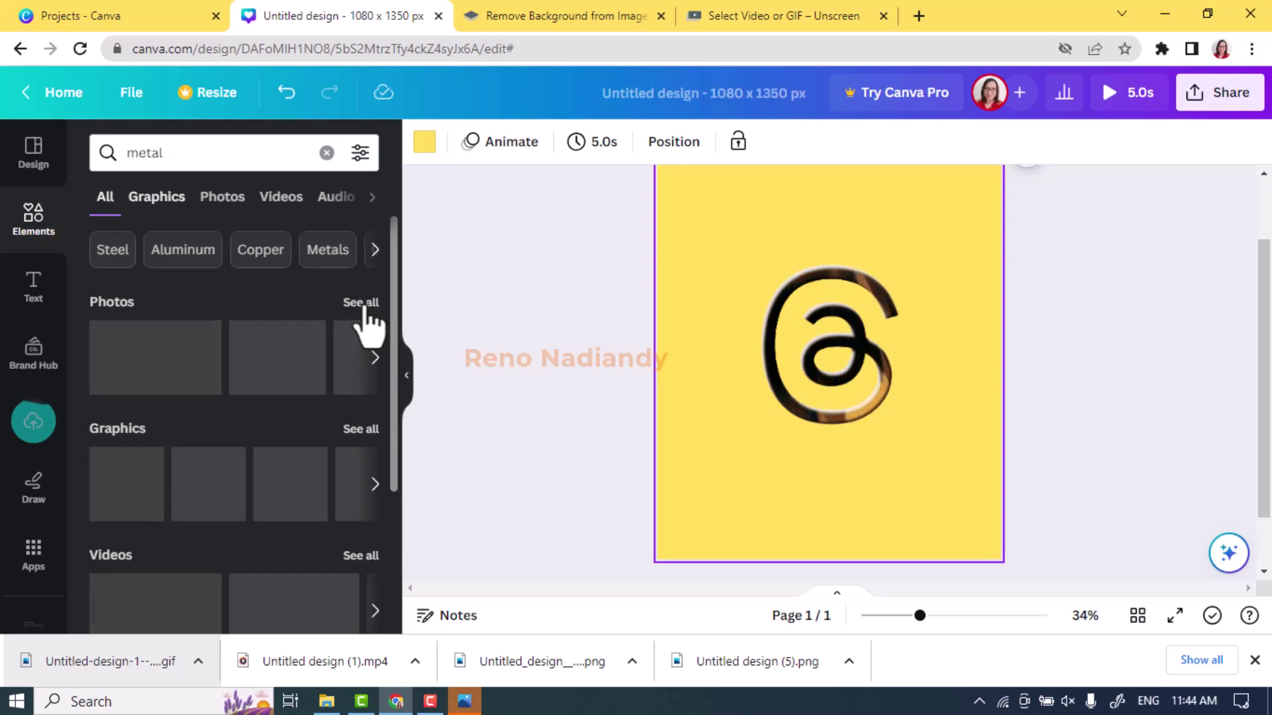
pyautogui.click(365, 306)
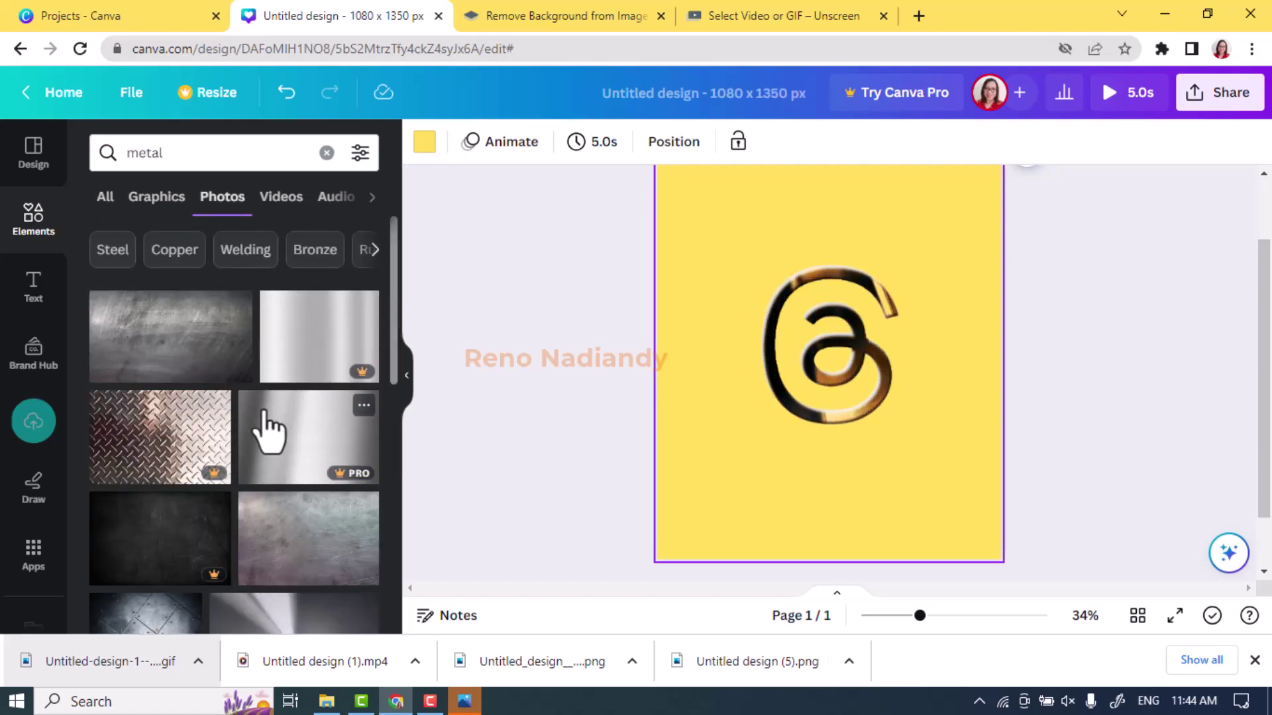
pyautogui.scroll(-1, 265, 431)
pyautogui.scroll(-5, 269, 430)
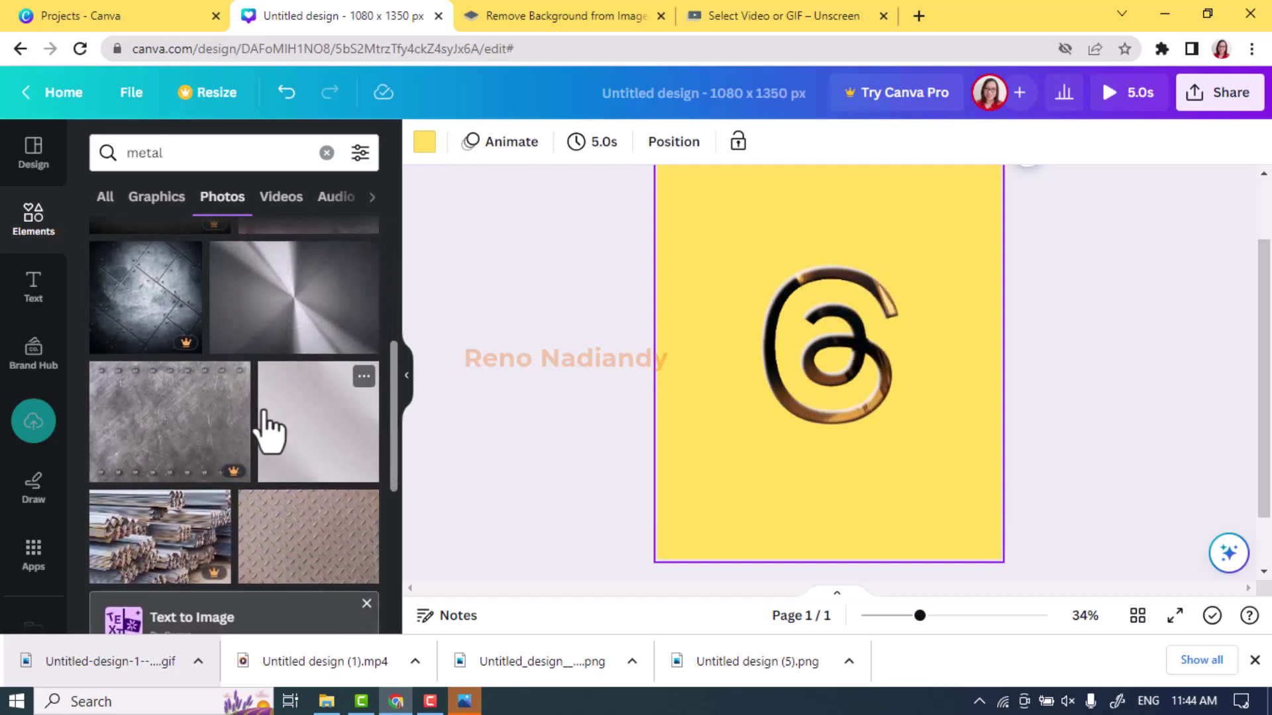
pyautogui.scroll(-4, 268, 430)
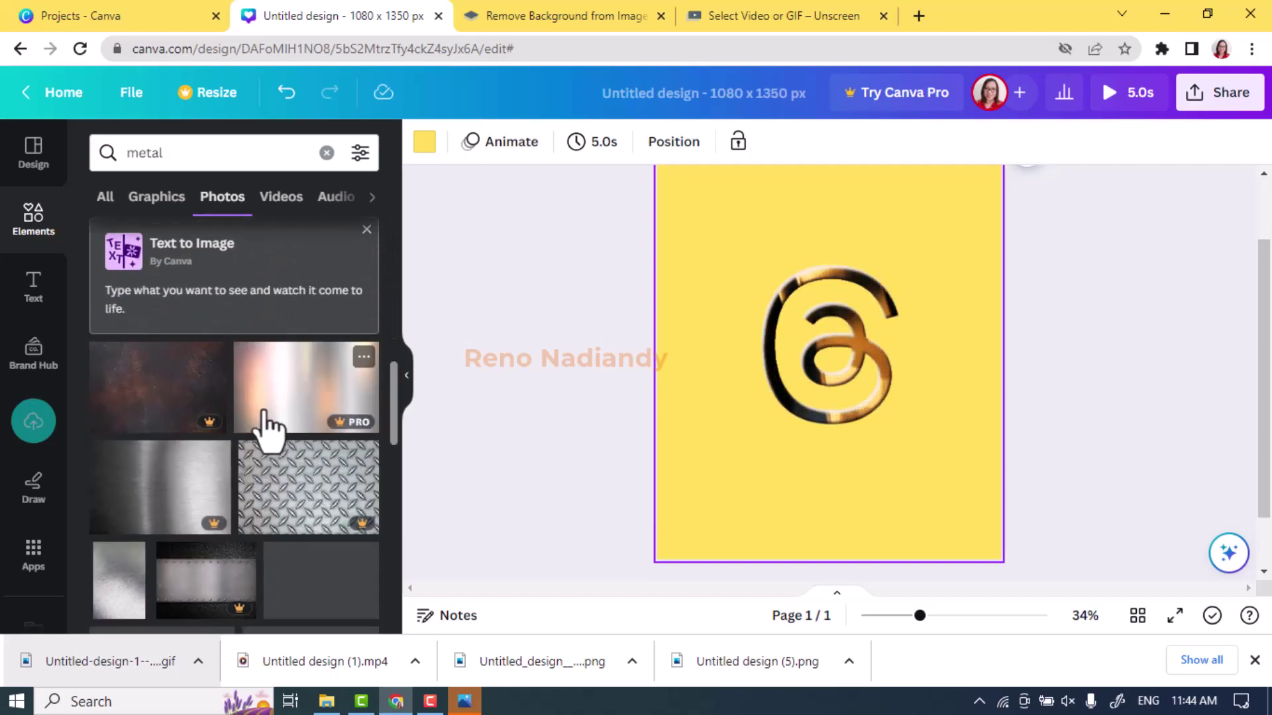
pyautogui.scroll(-3, 268, 431)
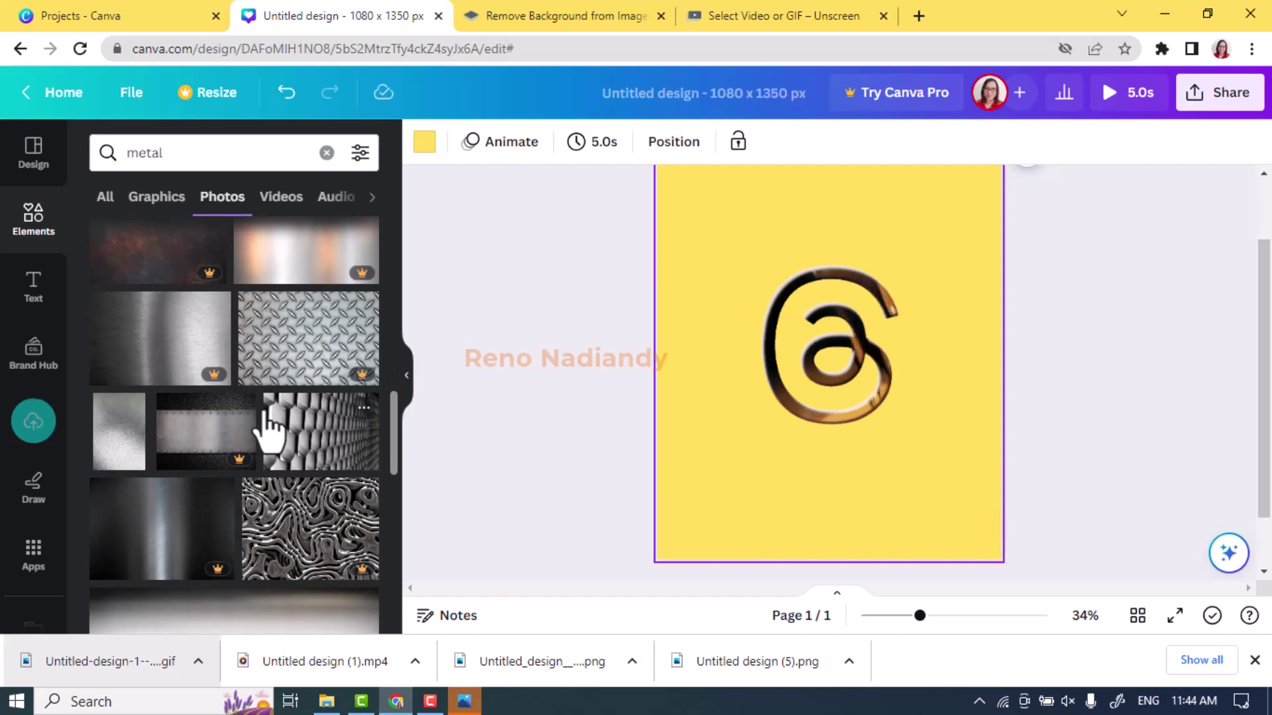